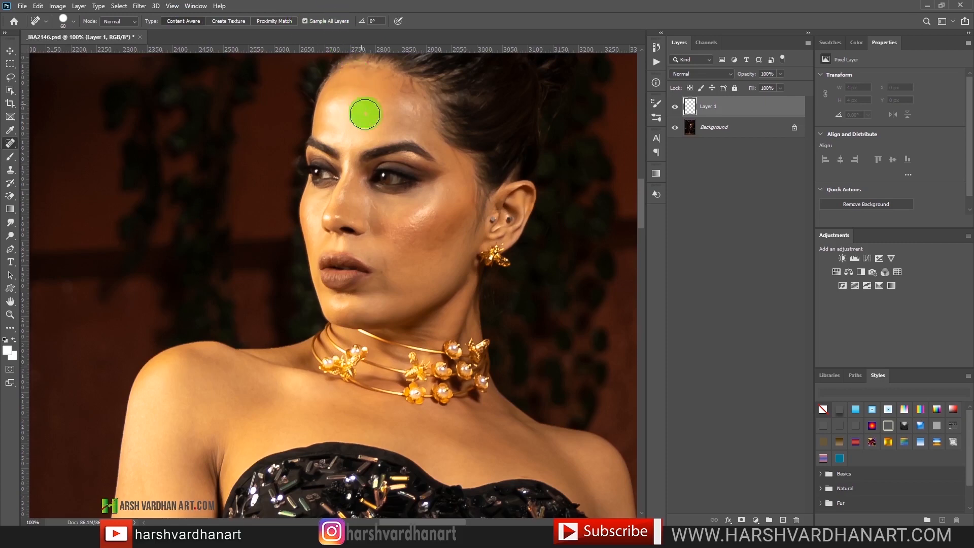
Reduce the healing brush size to 20 and heal the small blemishes on the middle of the forehead
key("bracketleft")
key("bracketleft")
key("bracketleft")
key("bracketleft")
left_click(358, 115)
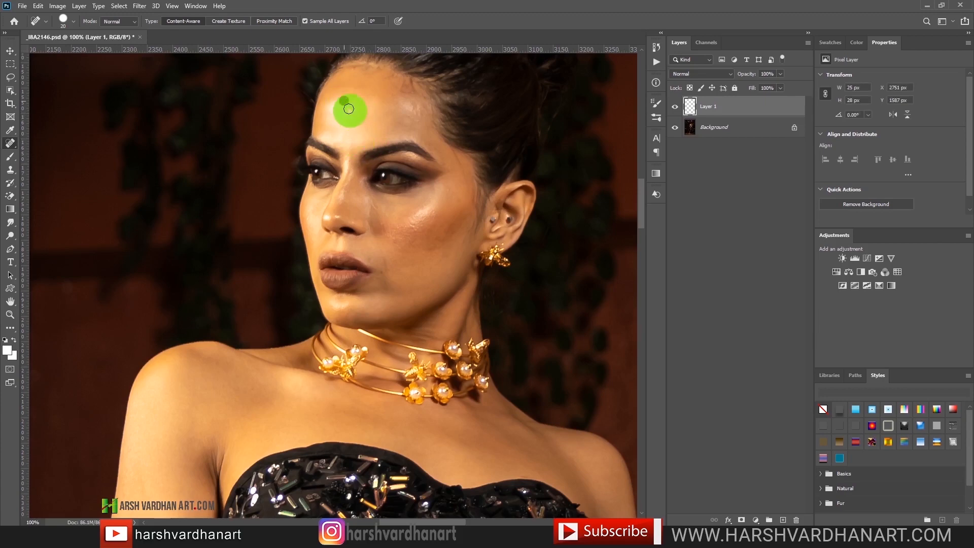
left_click(343, 102)
left_click(329, 106)
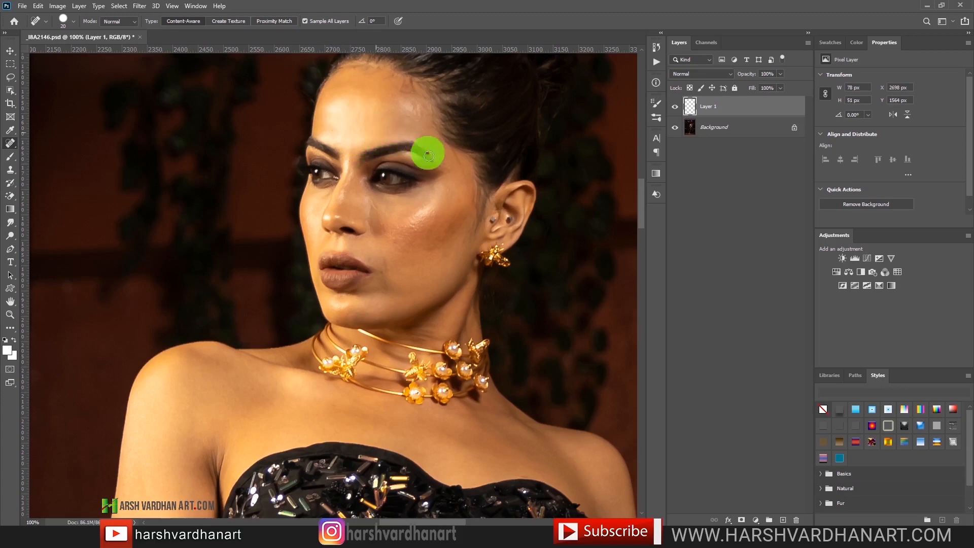
Reduce the healing brush size to 15 and heal the spots on the cheek and beneath the eye
key("bracketleft")
key("bracketleft")
left_click(409, 224)
left_click(372, 203)
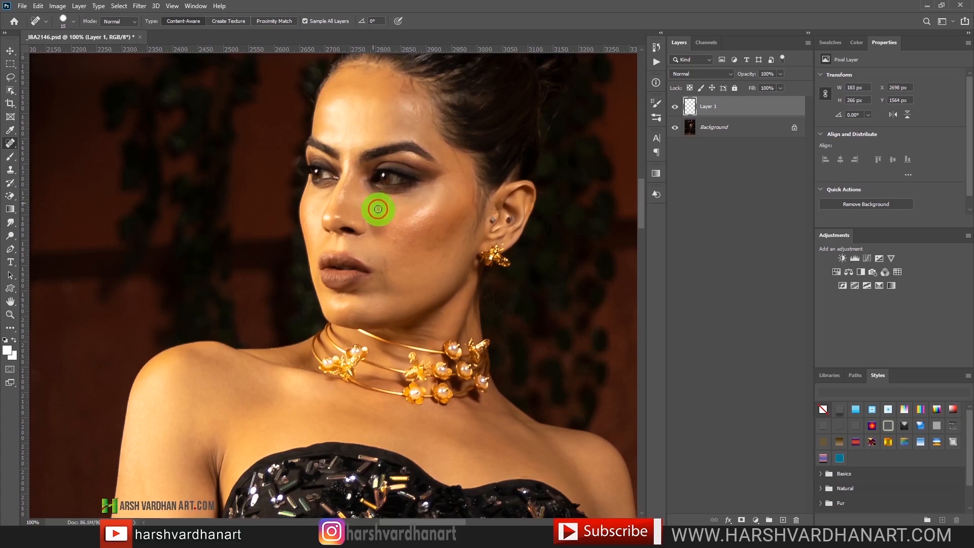
left_click(449, 191)
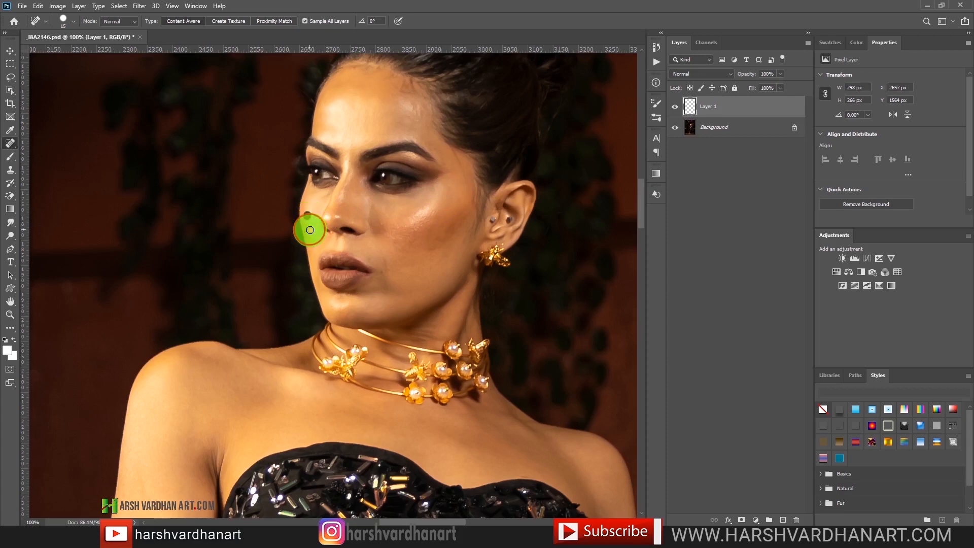
Heal the blemishes on the side of the forehead near the hairline
left_click(408, 92)
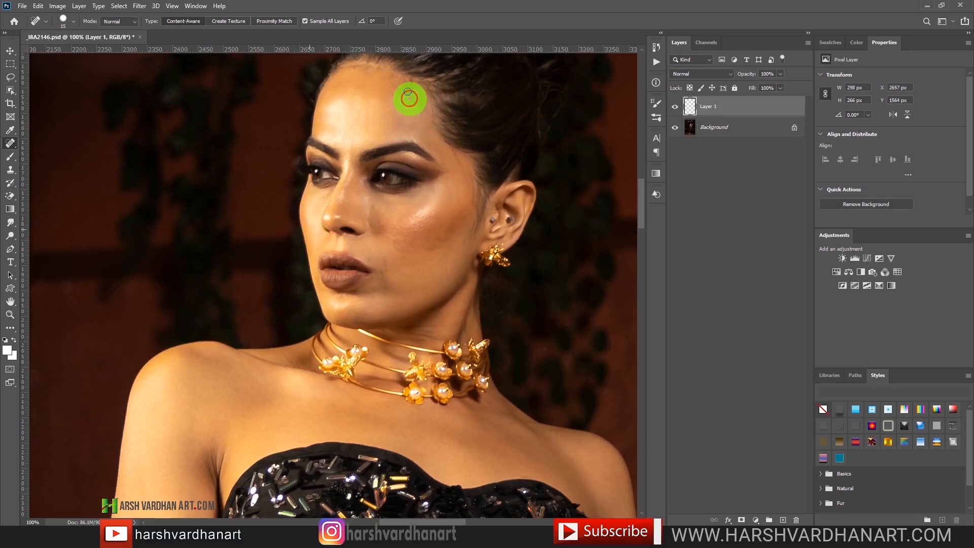
left_click(406, 84)
left_click(413, 111)
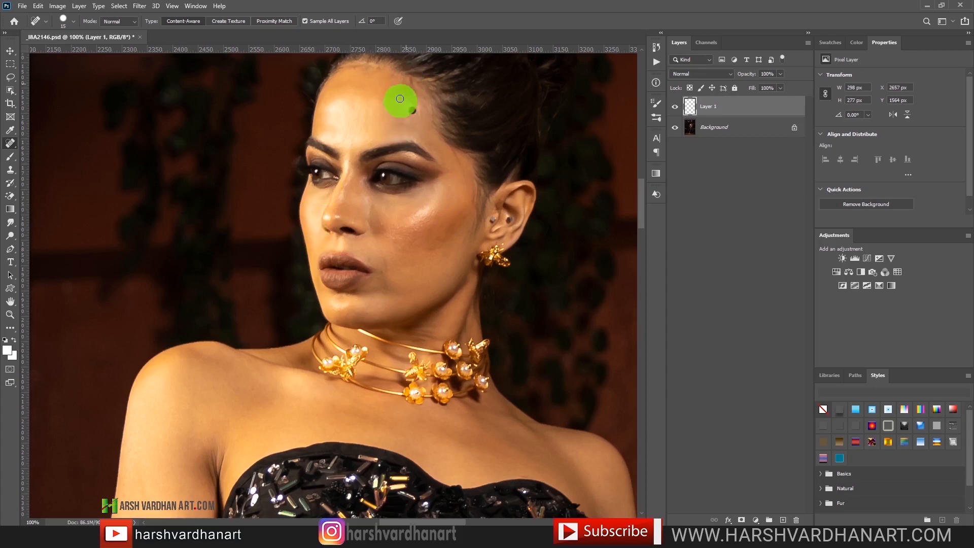
left_click(404, 95)
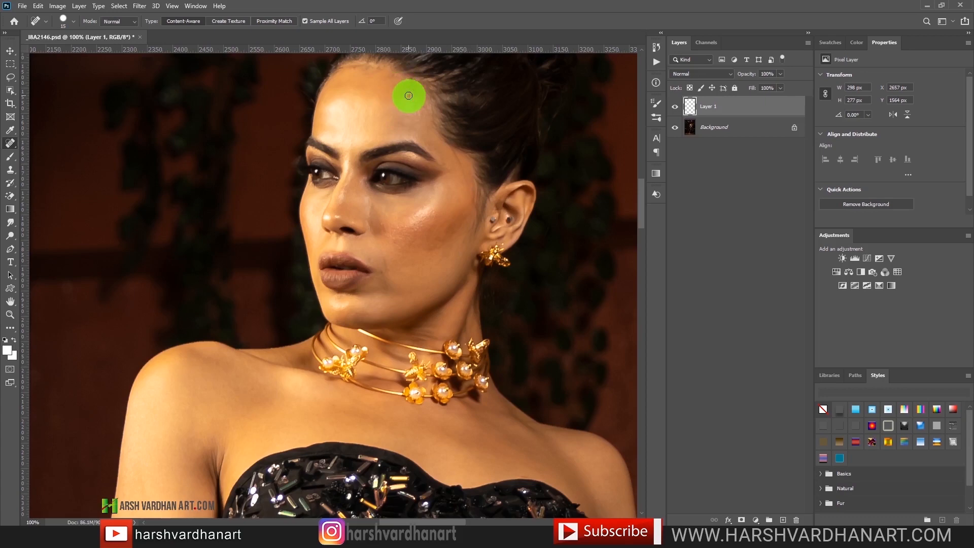
Heal the remaining spots on the lower cheek between the nose, mouth and cheekbone
left_click(369, 258)
left_click(391, 239)
left_click(412, 240)
left_click(384, 224)
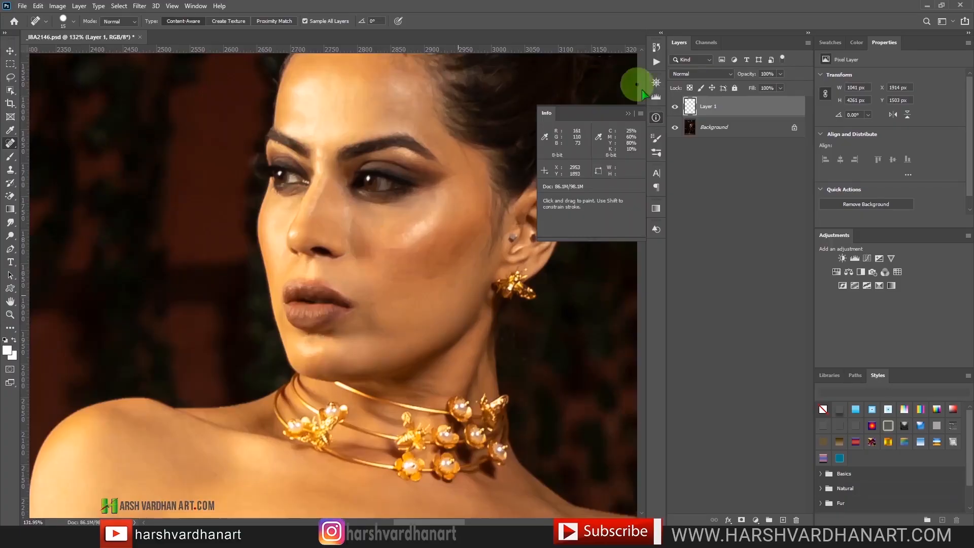
Toggle the visibility of Layer 1 to compare the portrait before and after healing
left_click(675, 108)
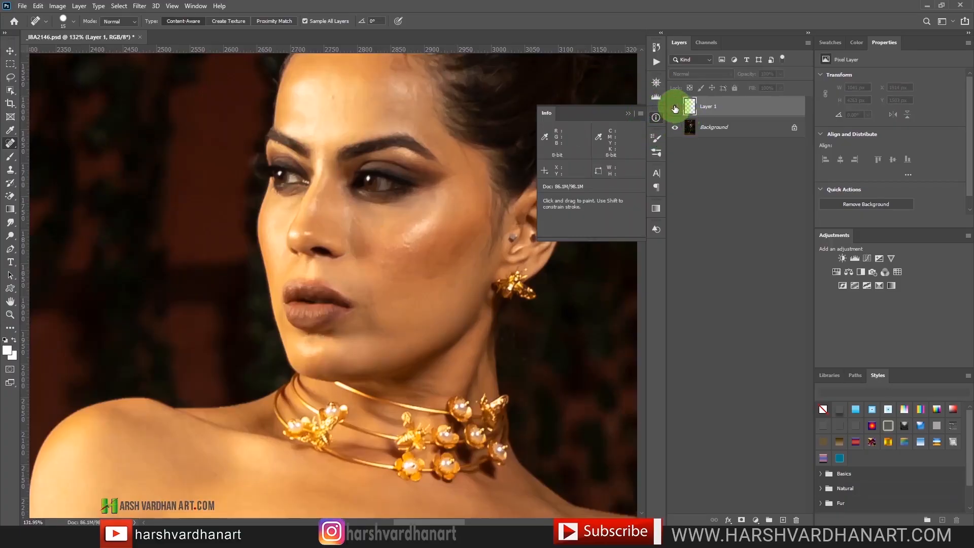
left_click(674, 108)
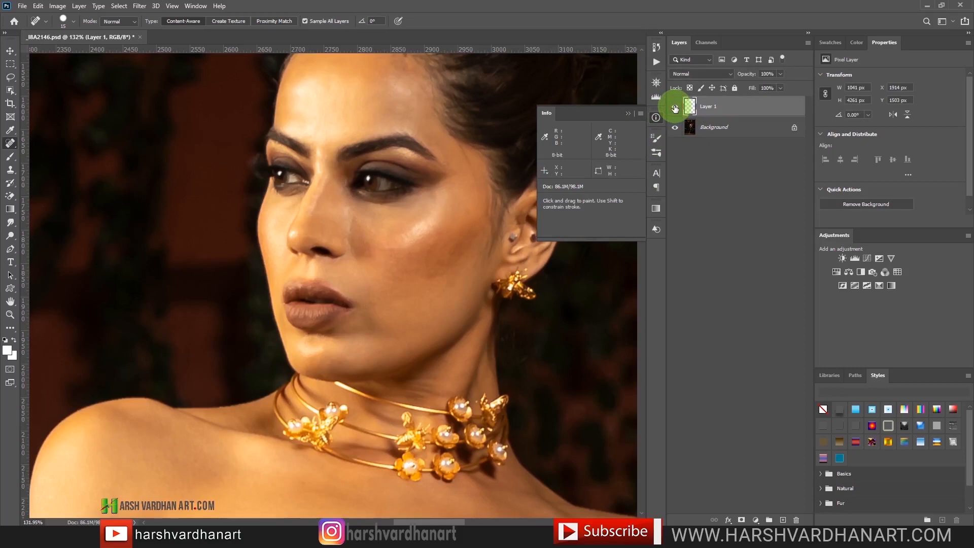
left_click(674, 108)
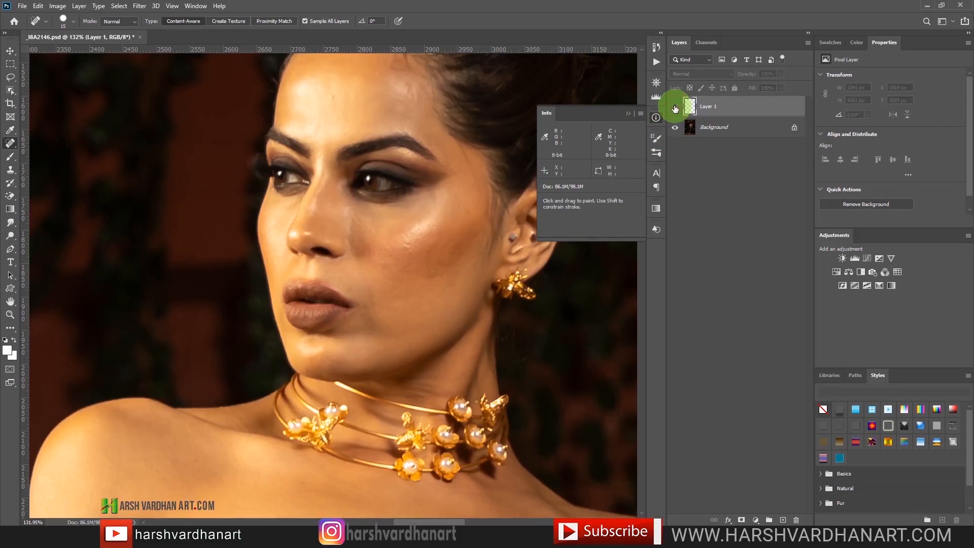
left_click(675, 107)
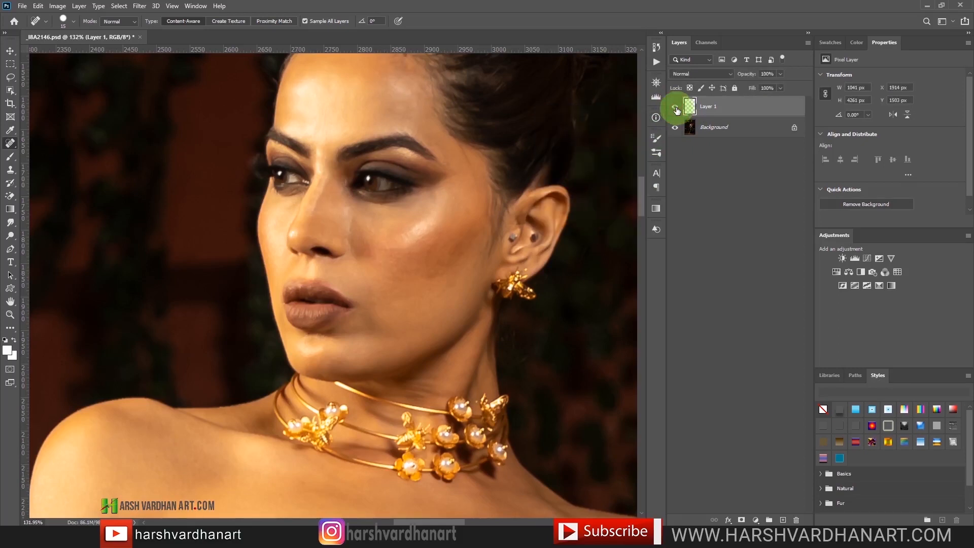
Merge Layer 1 with the Background layer and save the document
left_click(709, 128, "shift")
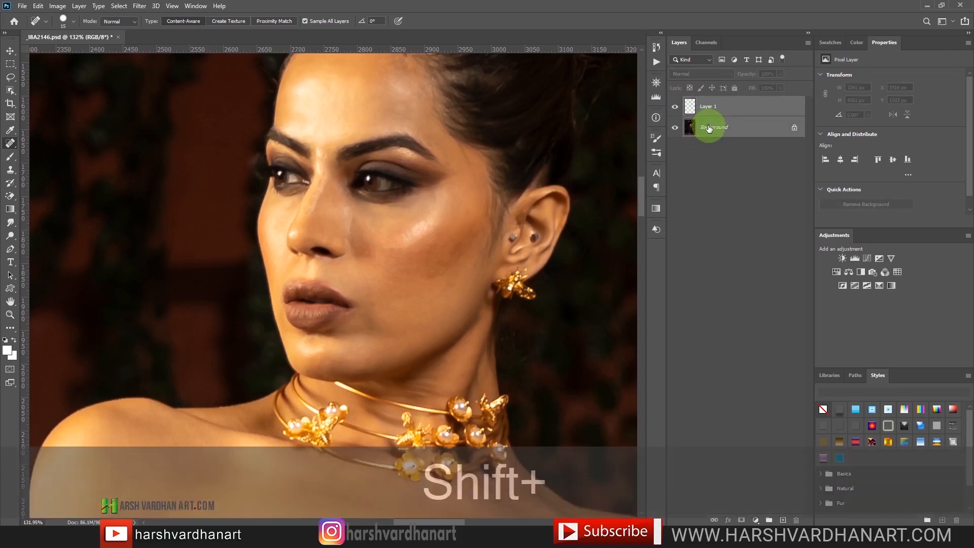
key("ctrl+e")
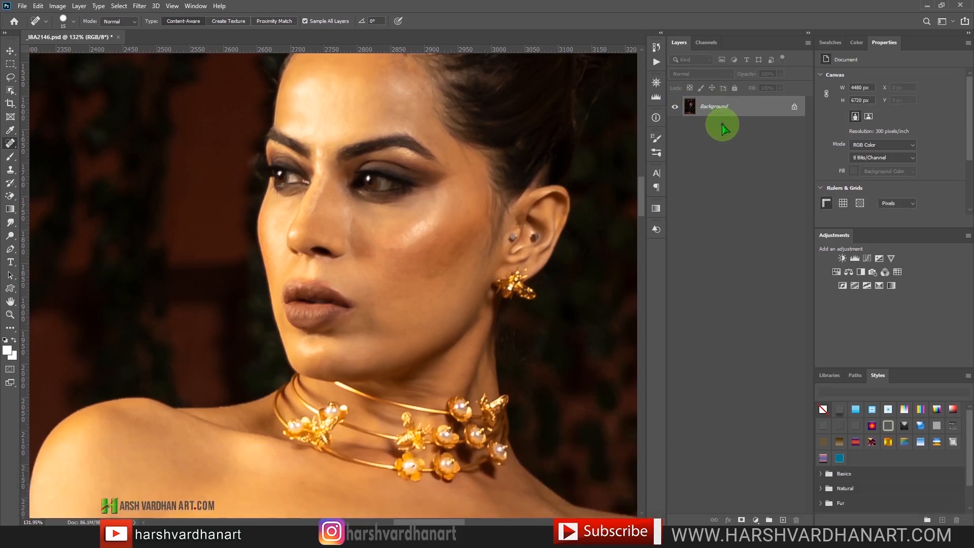
key("ctrl+s")
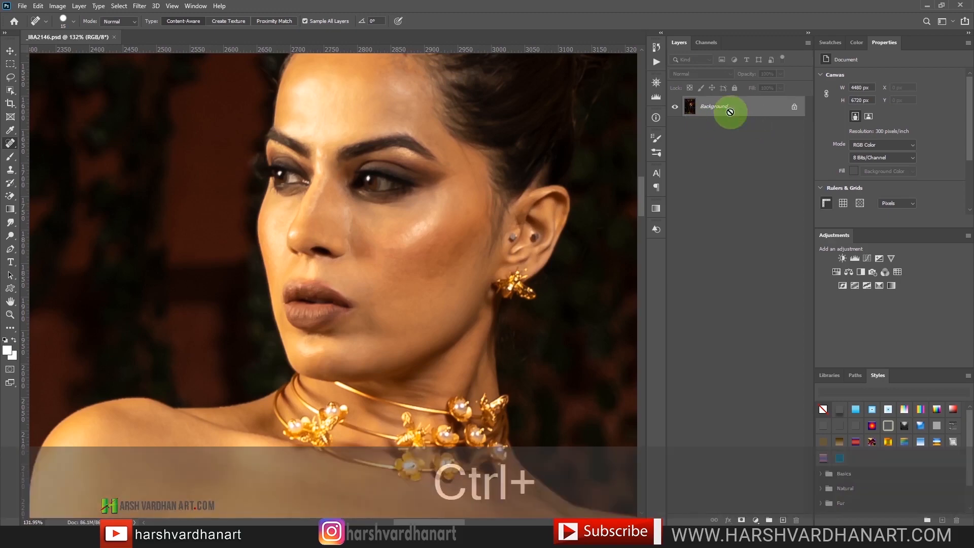
Duplicate the Background layer twice, naming the upper copy "high" and the lower copy "low"
key("ctrl+j")
key("ctrl+j")
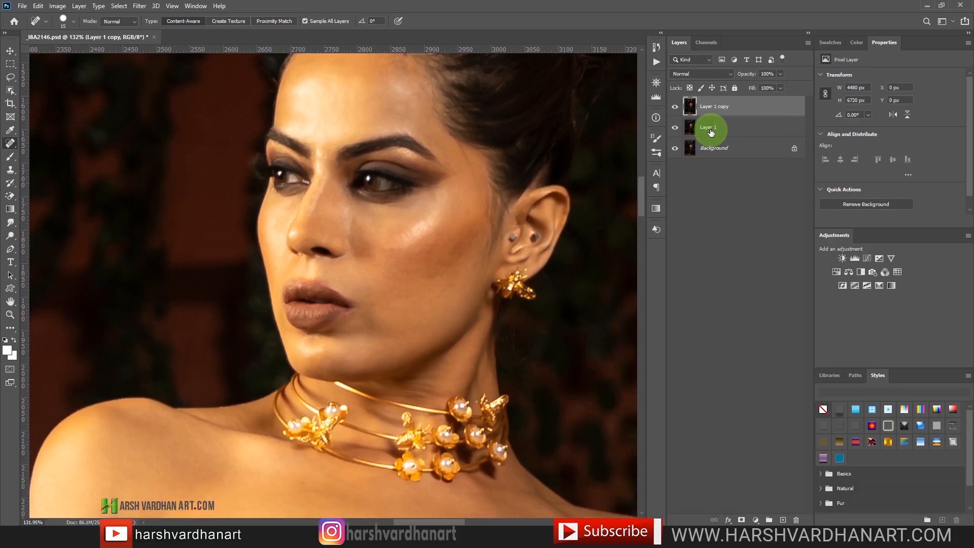
left_click_drag(711, 132, 710, 109)
key("Return")
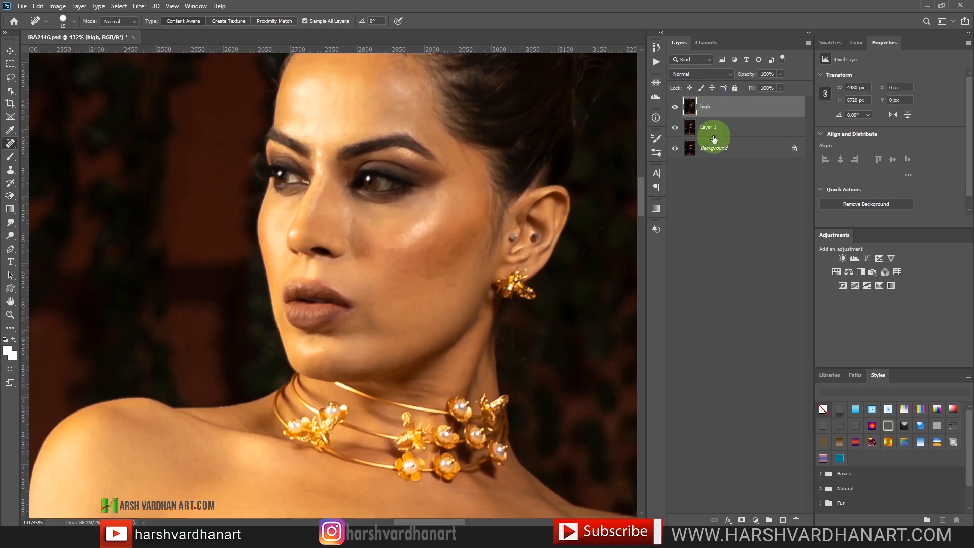
double_click(710, 128)
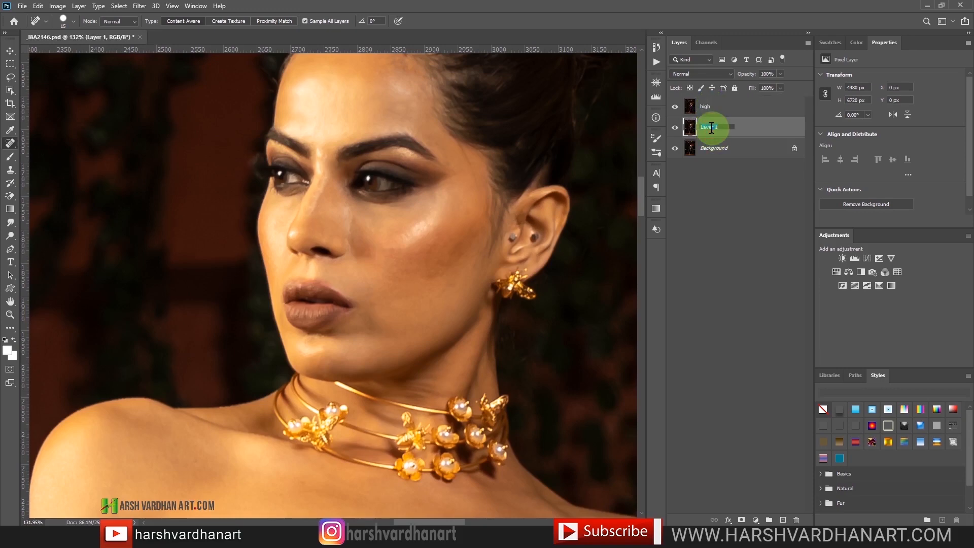
key("Return")
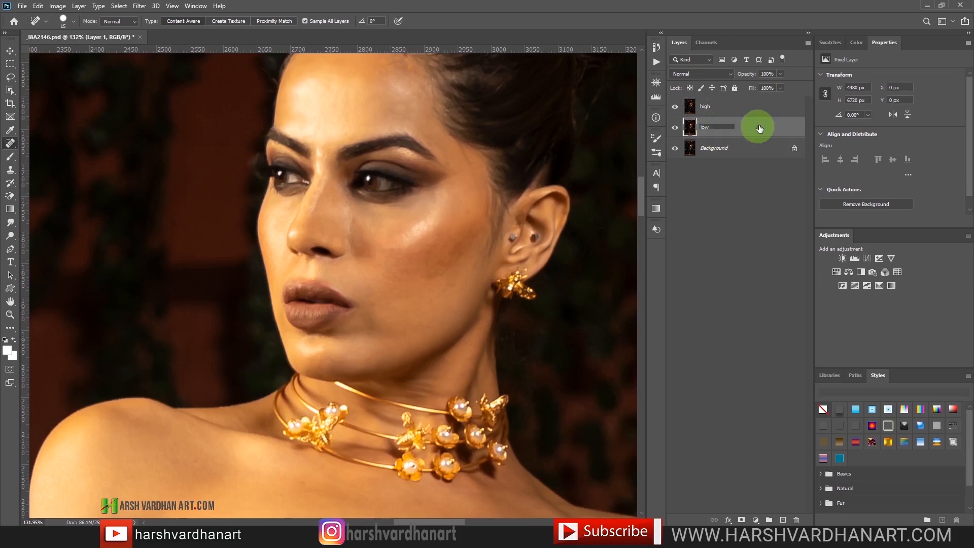
Hide the high layer and apply a Gaussian Blur with a 4.9-pixel radius to the low layer
left_click(676, 106)
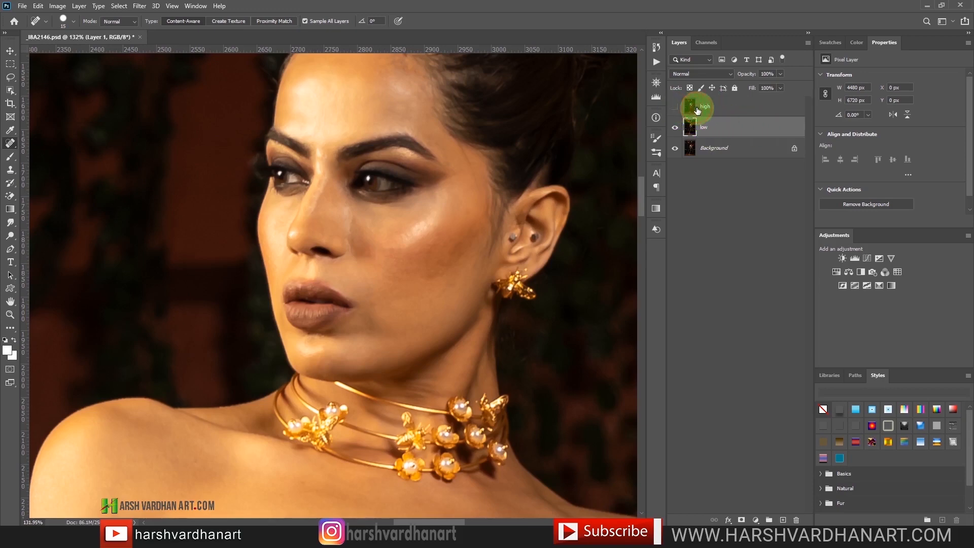
left_click(701, 107)
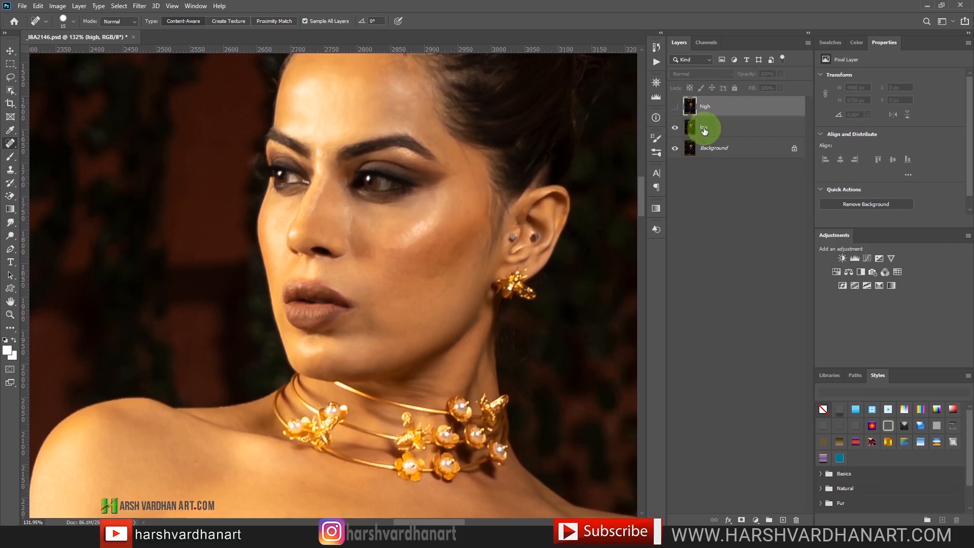
left_click(705, 130)
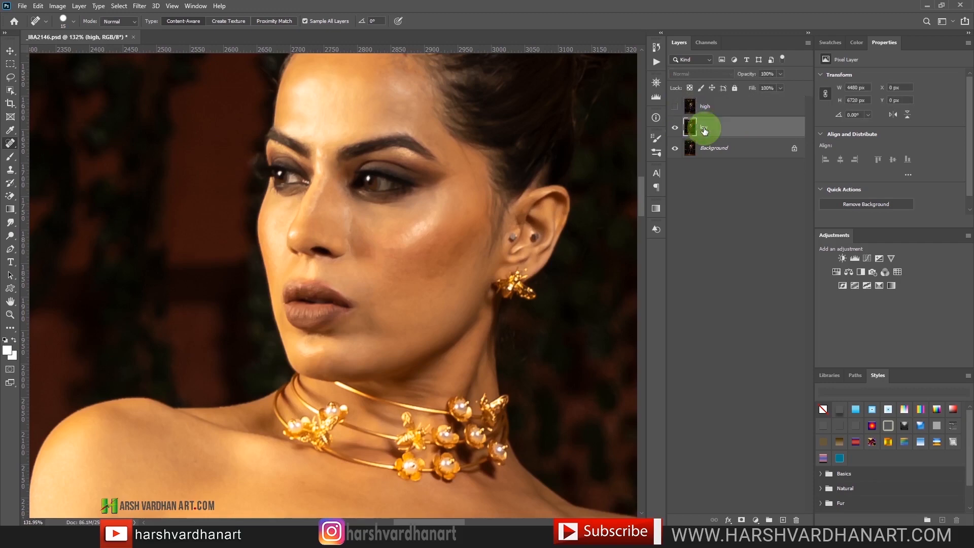
left_click(139, 6)
mouse_move(147, 120)
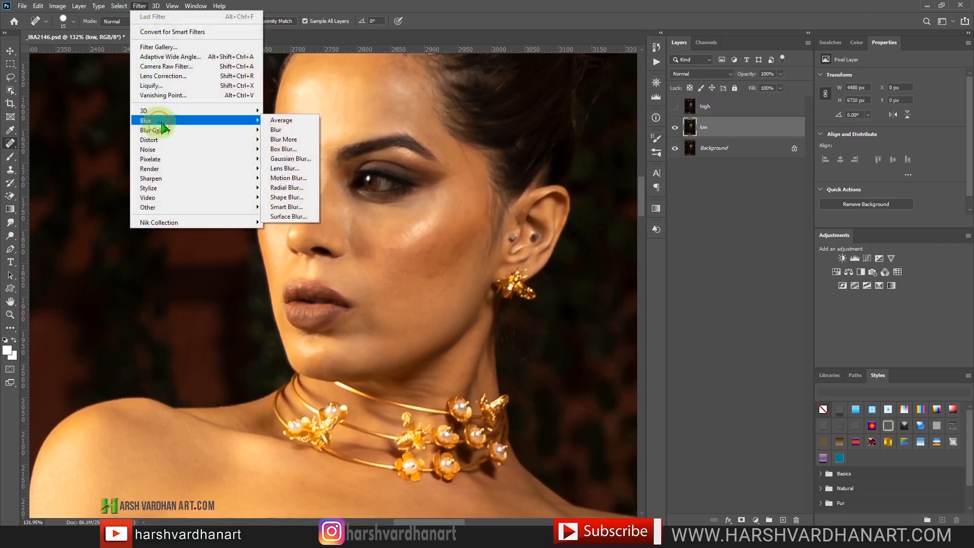
left_click(293, 161)
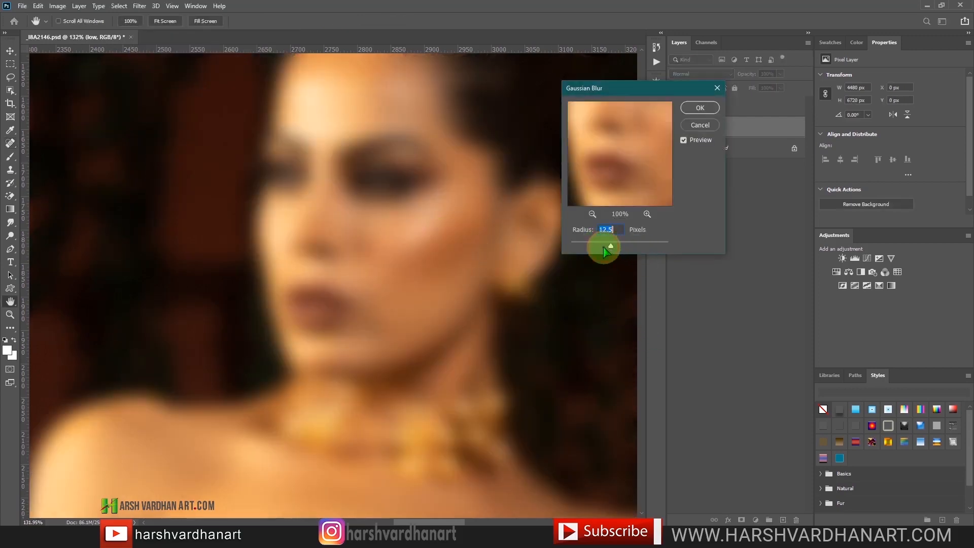
left_click_drag(604, 250, 596, 248)
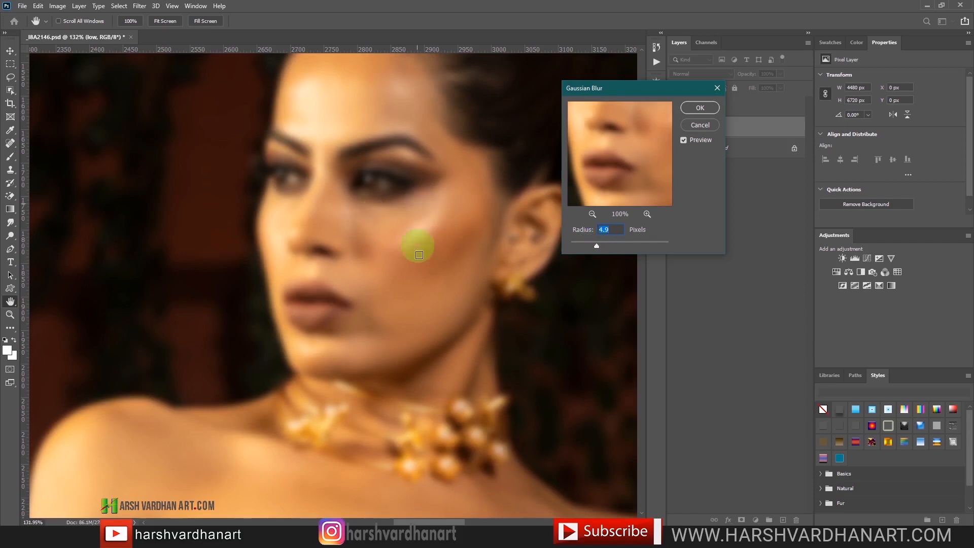
left_click(700, 108)
key("j")
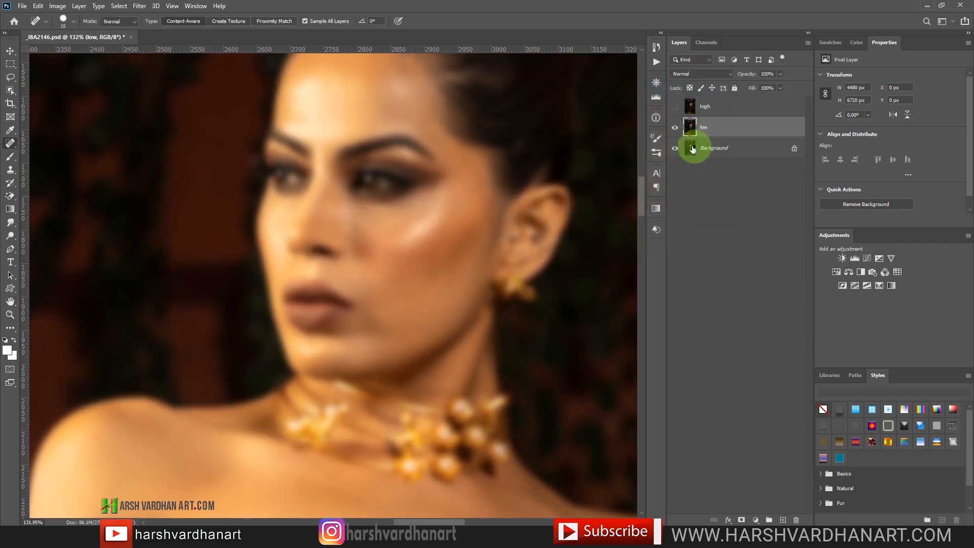
Show and select the high layer and start Apply Image on it, using the low layer as the source
left_click(720, 108)
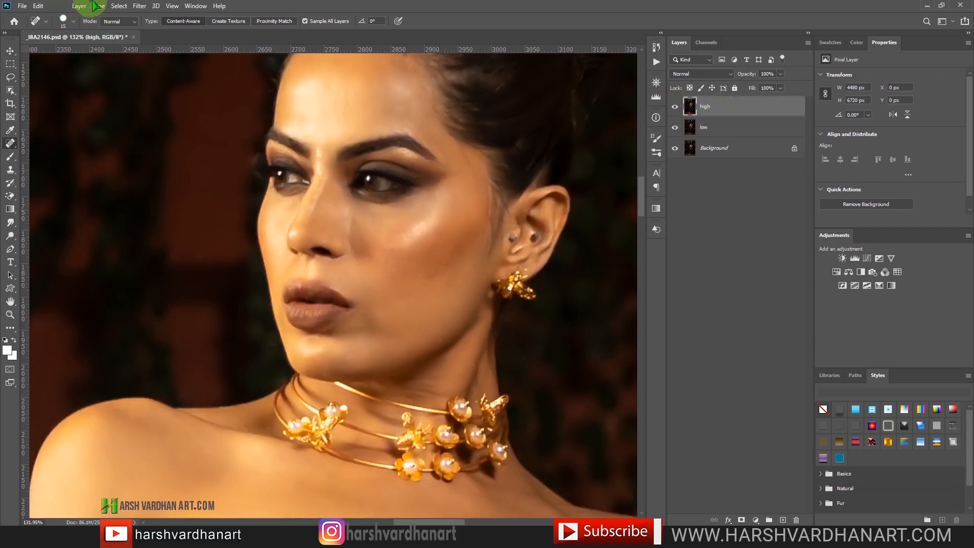
left_click(58, 6)
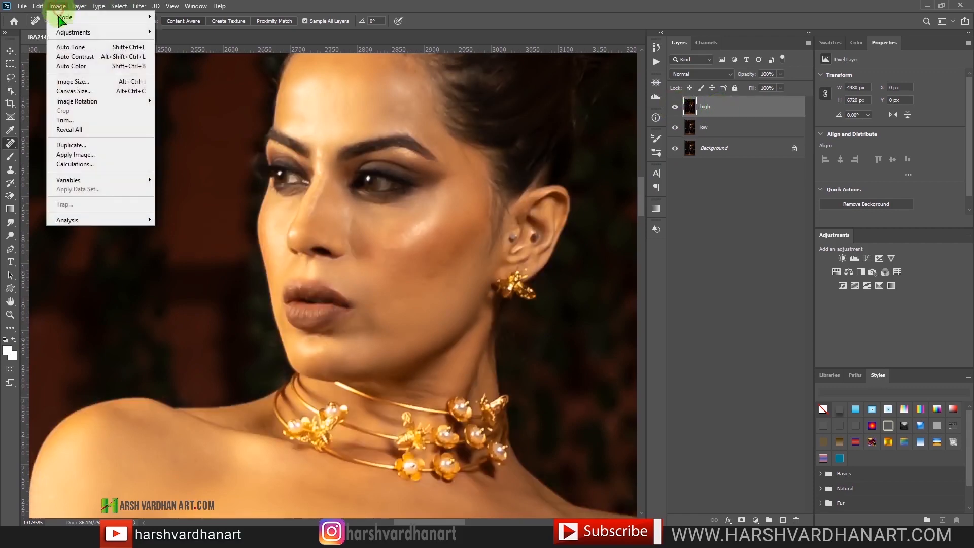
left_click(85, 154)
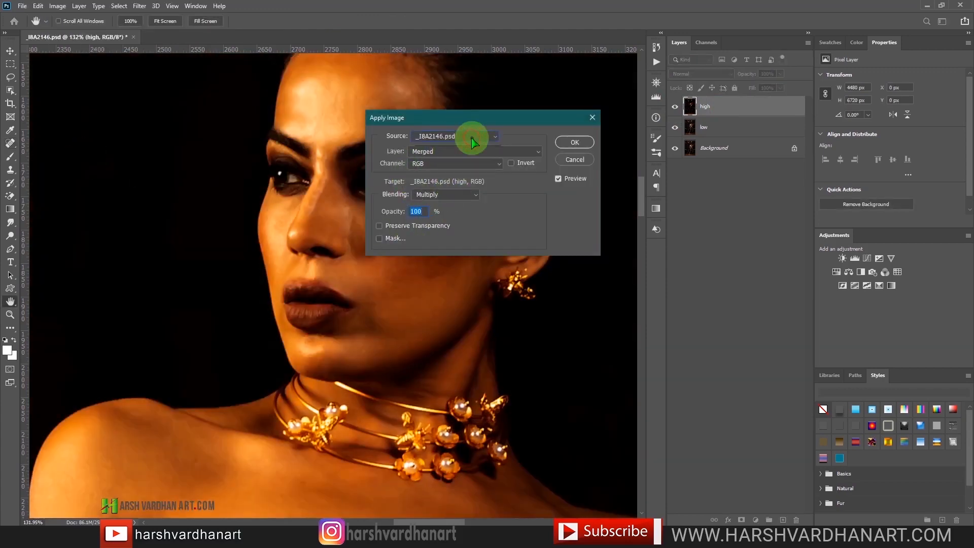
left_click(471, 142)
left_click(474, 145)
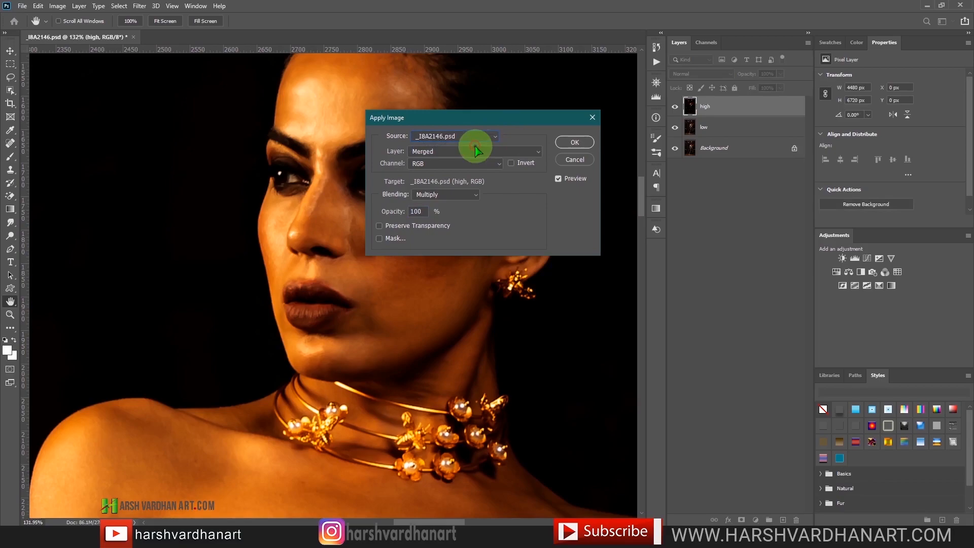
left_click(457, 151)
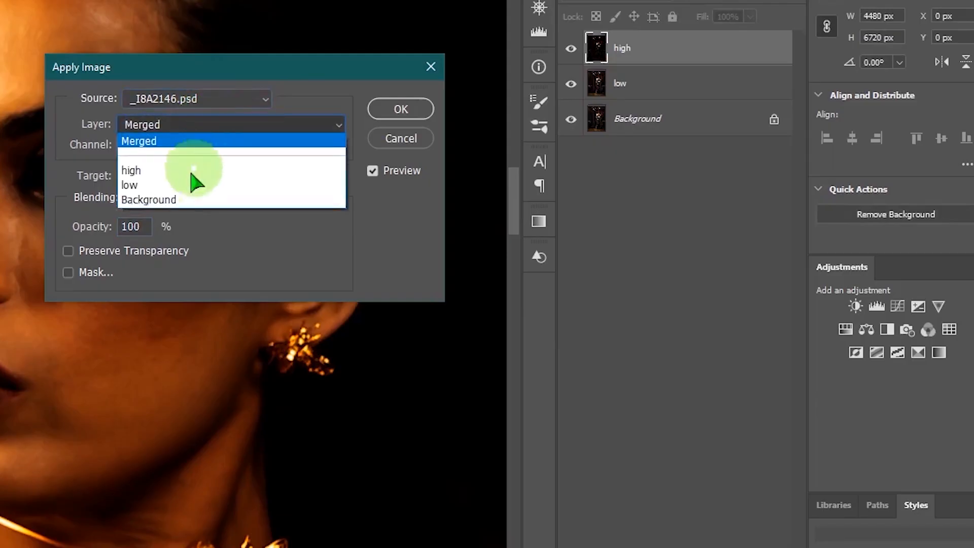
left_click(192, 185)
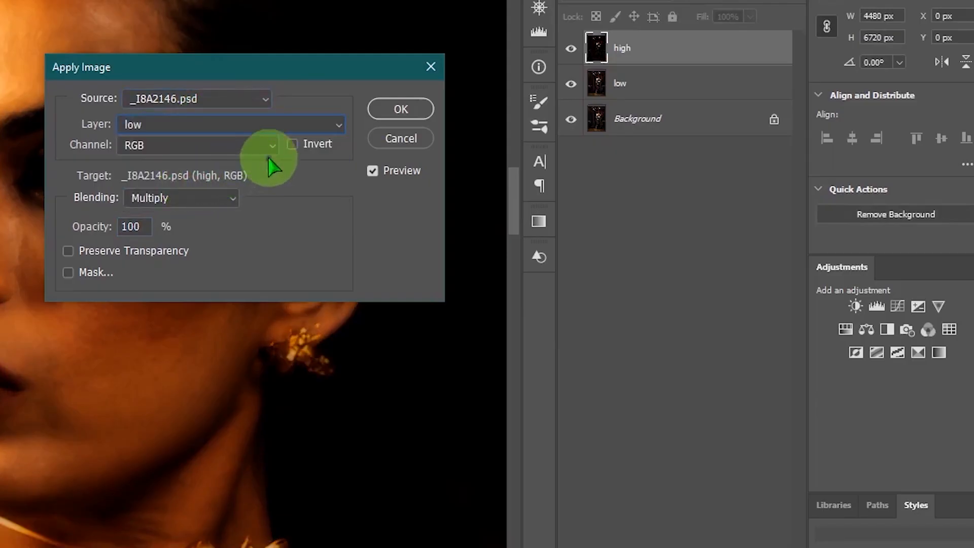
Apply the image with Subtract blending, a scale of 2 and an offset of 128
left_click(199, 203)
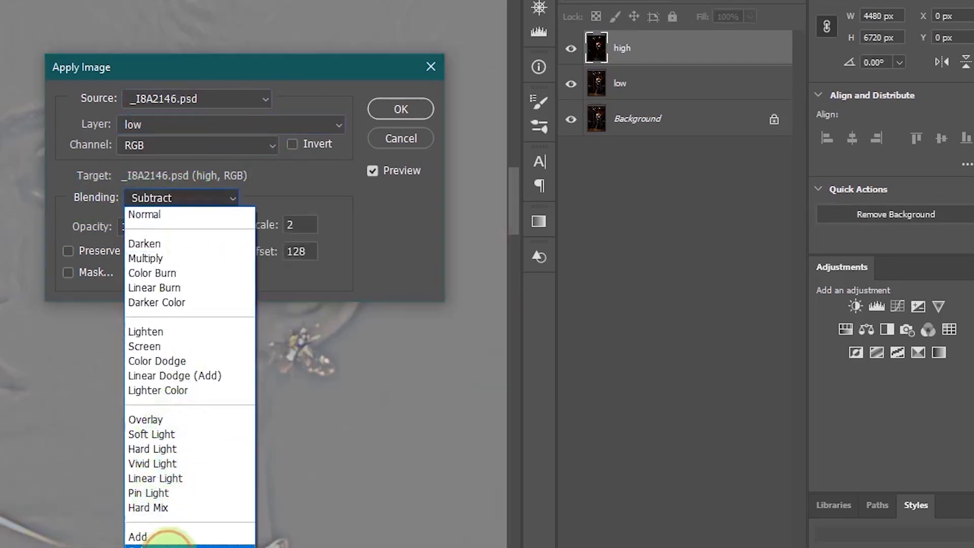
left_click(168, 543)
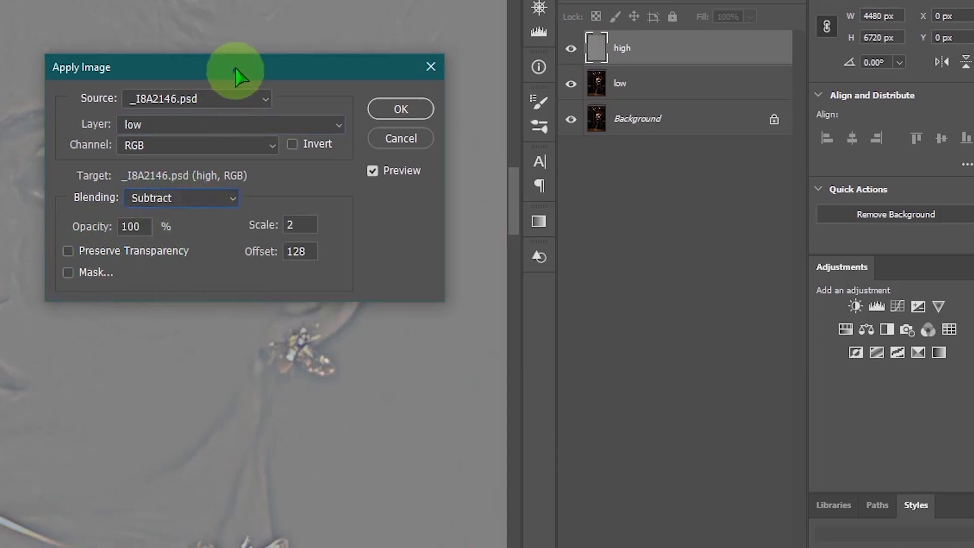
left_click_drag(235, 76, 496, 128)
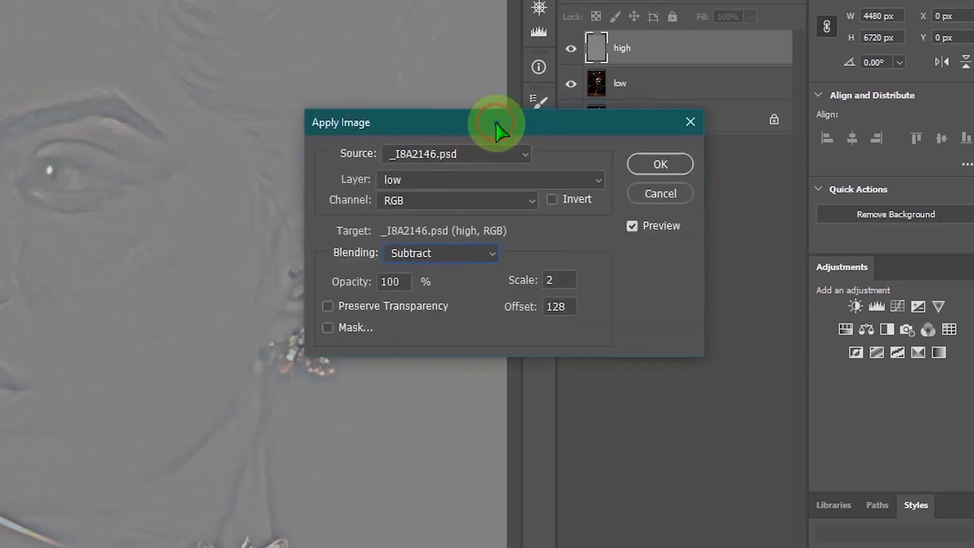
left_click(561, 280)
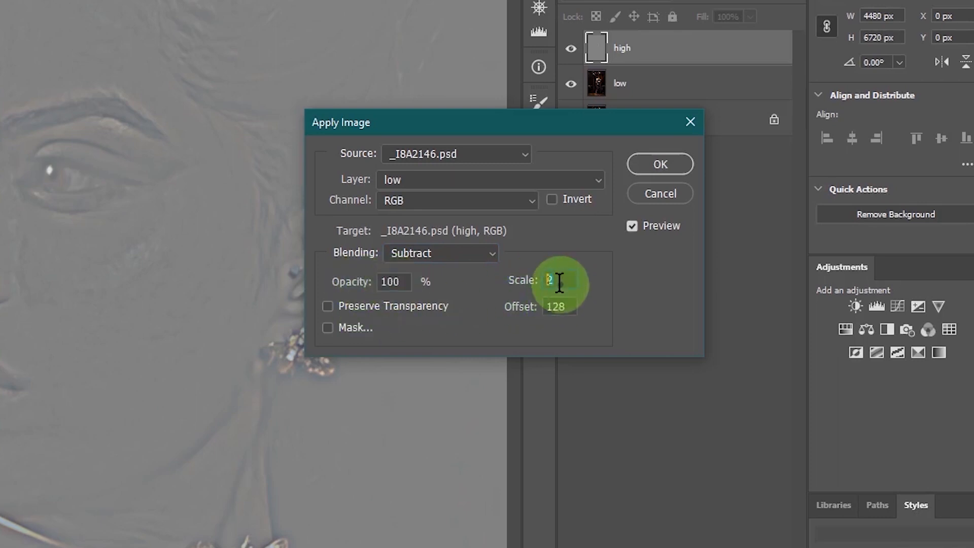
left_click(566, 307)
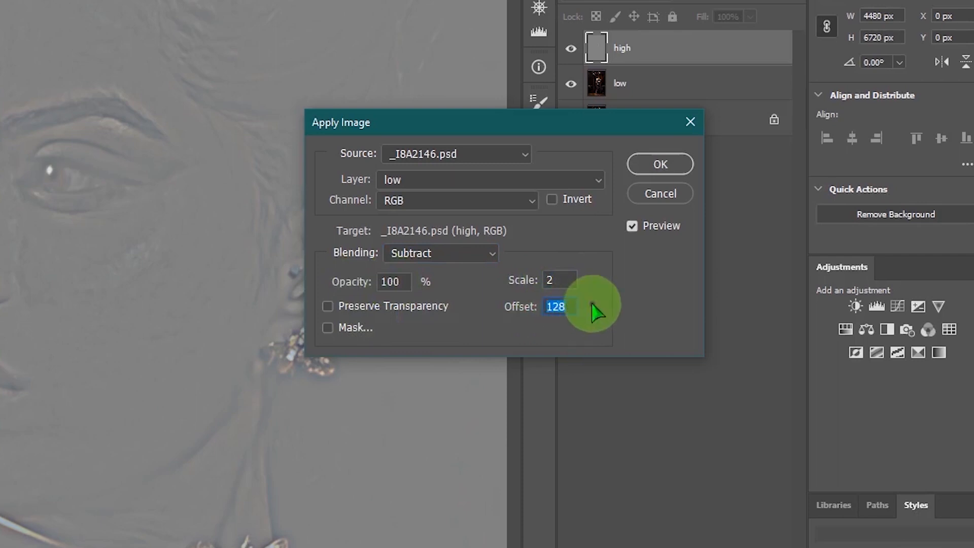
left_click(661, 164)
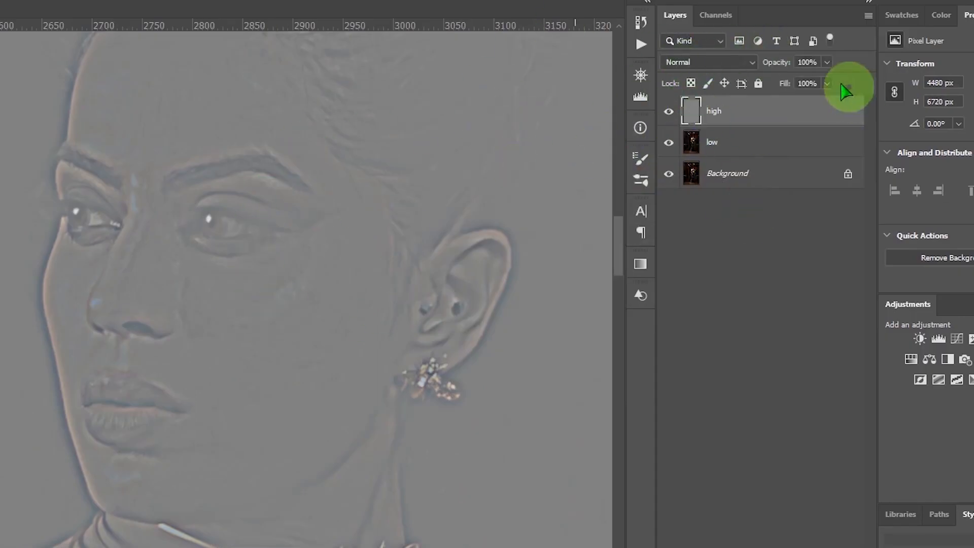
Set the high layer's blend mode to Vivid Light and its opacity to 73%
left_click(742, 62)
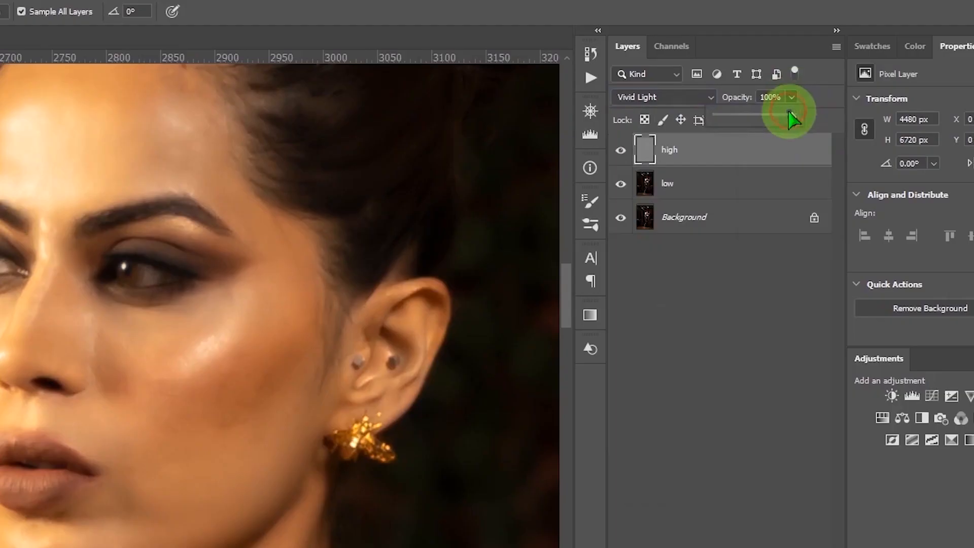
left_click_drag(790, 111, 772, 120)
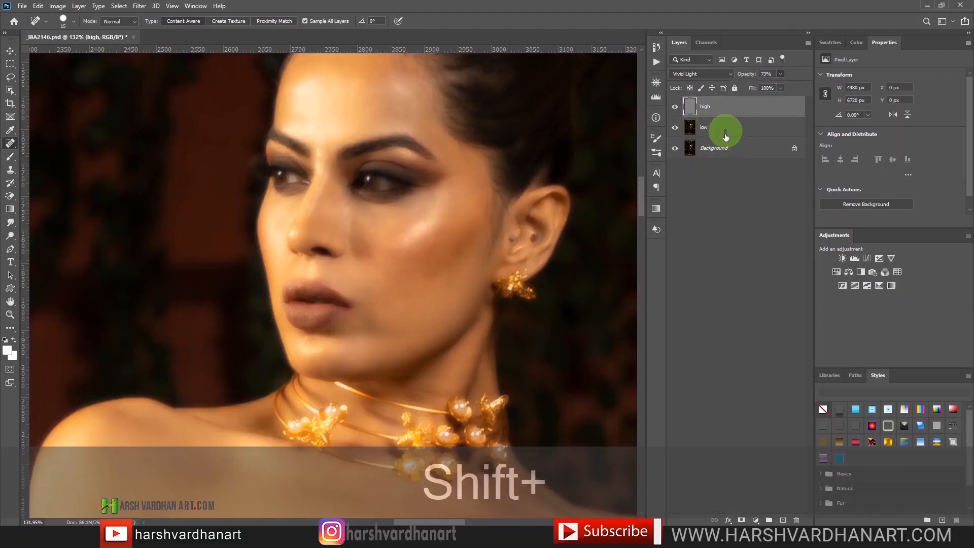
Group the high and low layers as "skin" and add a black layer mask to the group
left_click(719, 119)
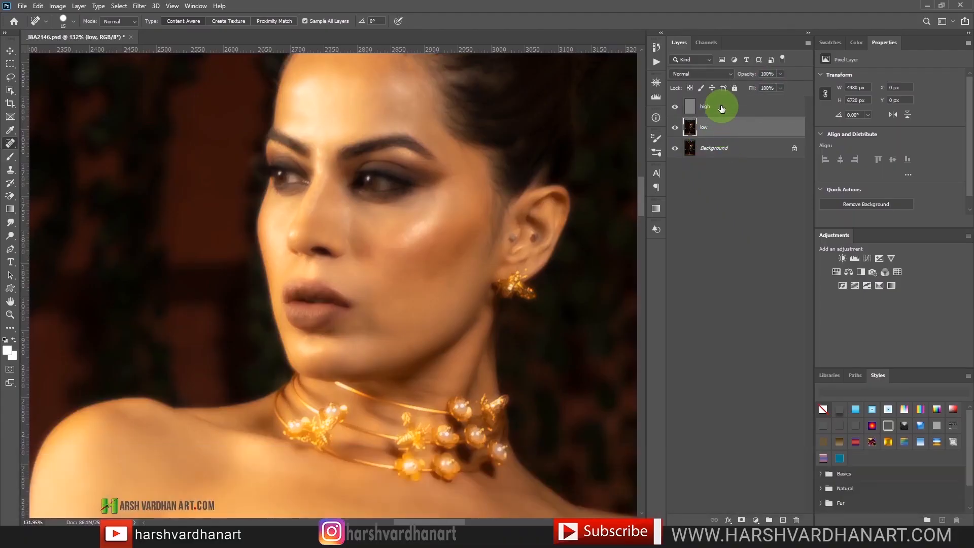
left_click(722, 108, "shift")
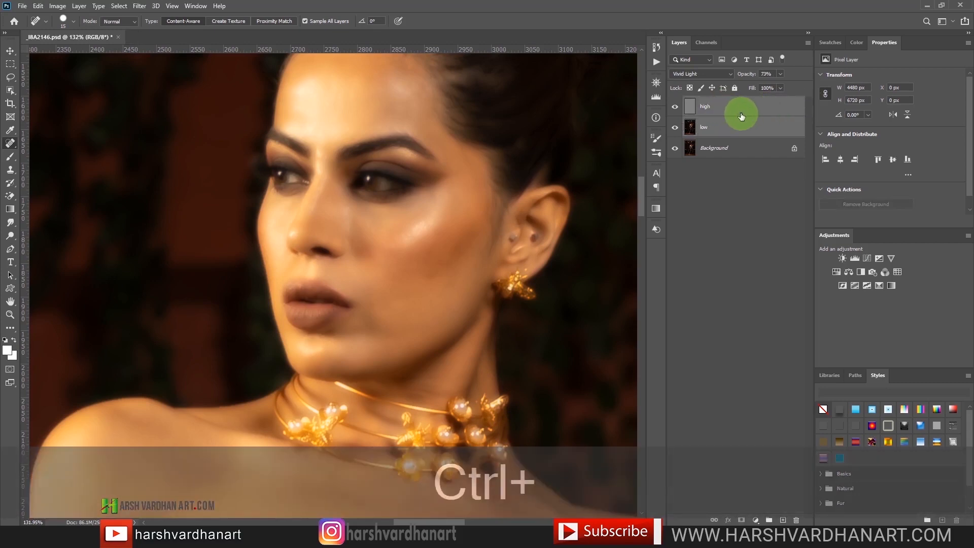
key("ctrl+g")
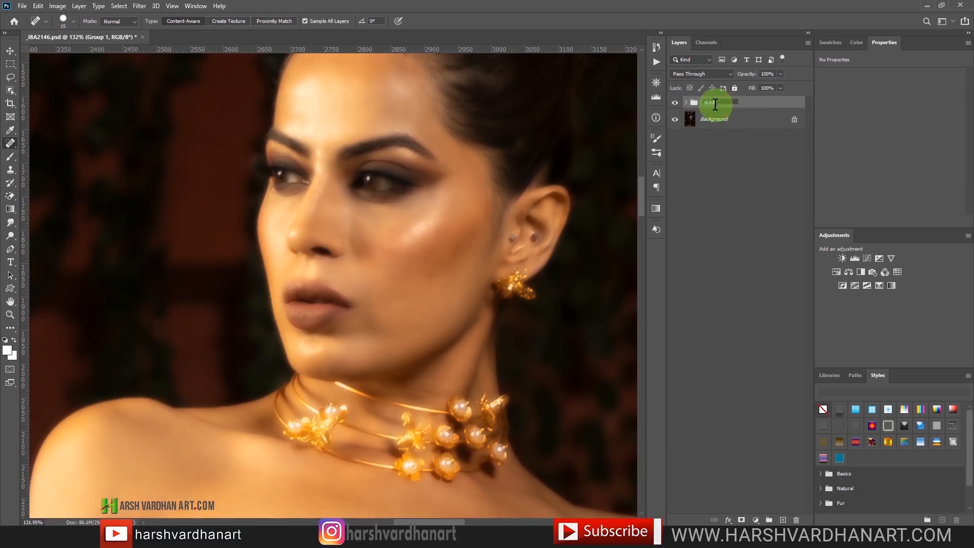
key("Return")
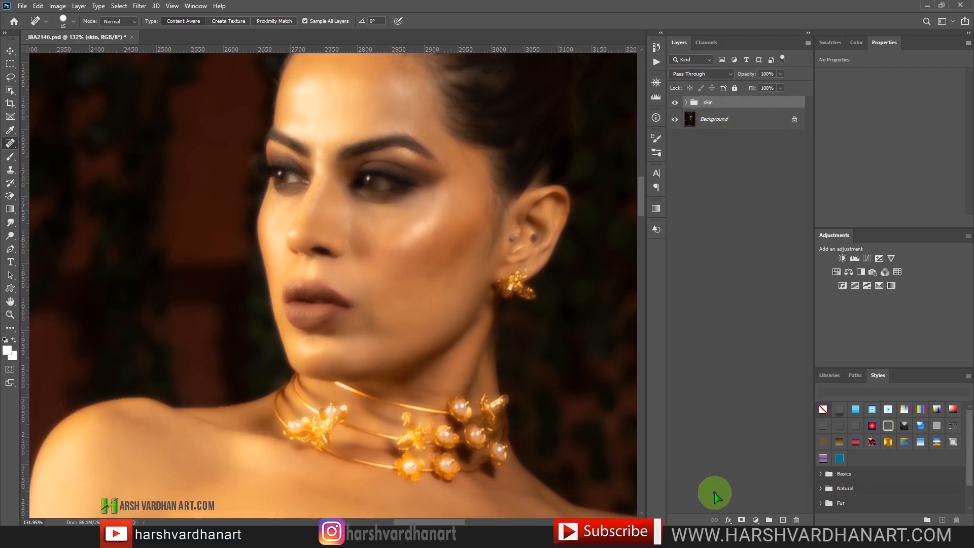
left_click(742, 521, "alt")
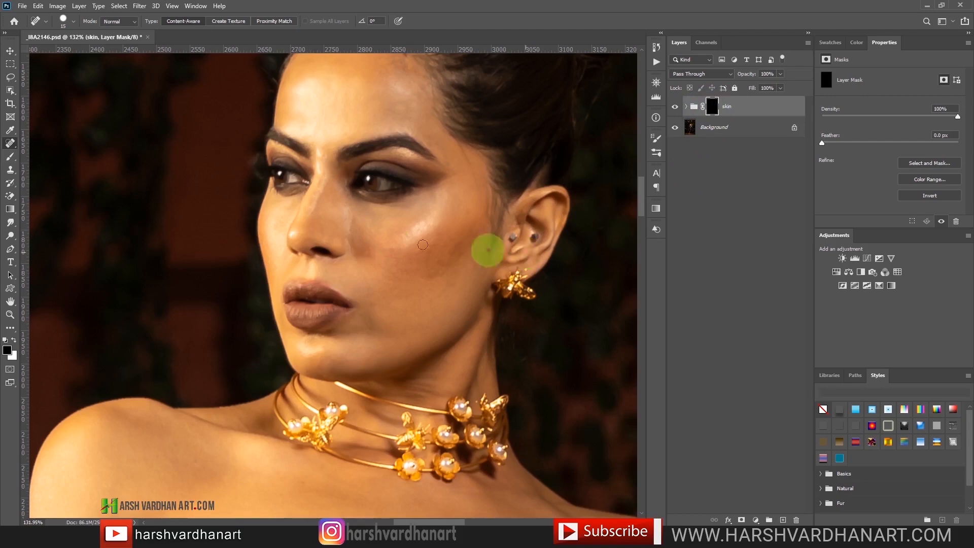
Paint over the skin areas on the skin group's mask with a white Soft Round brush at 50% opacity
left_click(10, 157)
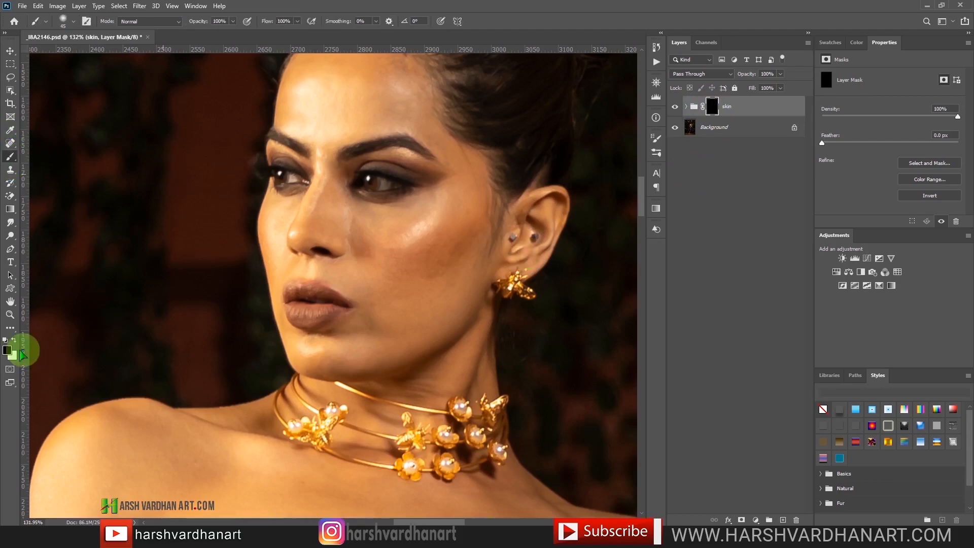
left_click(14, 339)
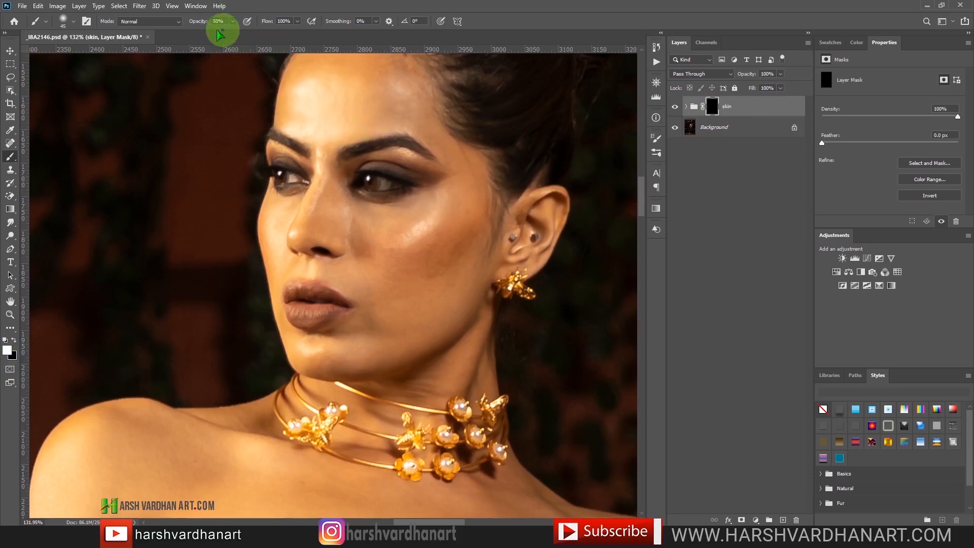
left_click_drag(336, 95, 336, 175)
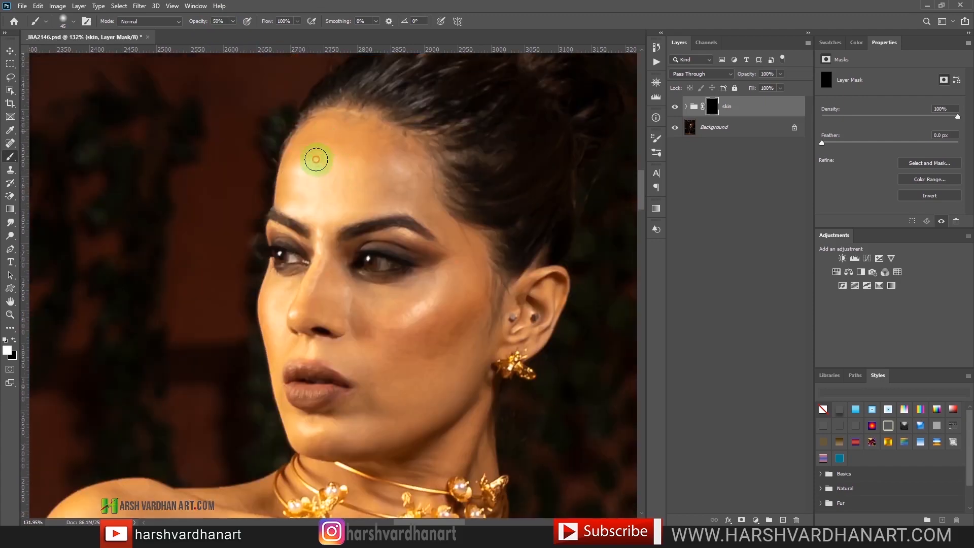
right_click(126, 126)
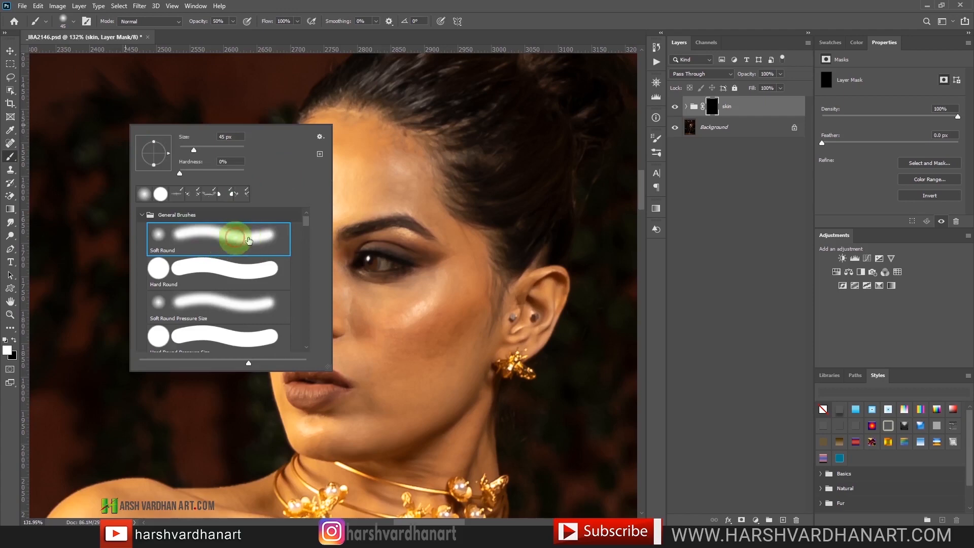
left_click(237, 243)
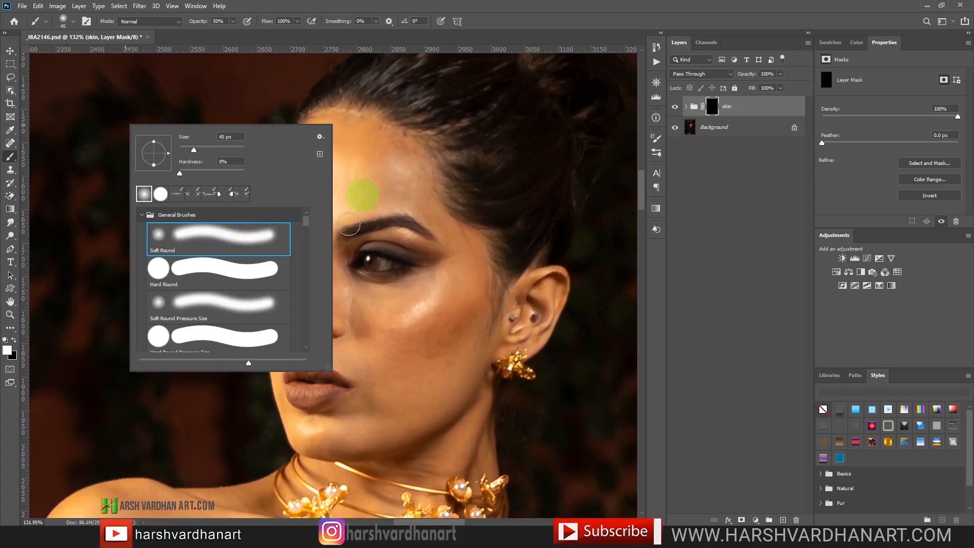
left_click(526, 11)
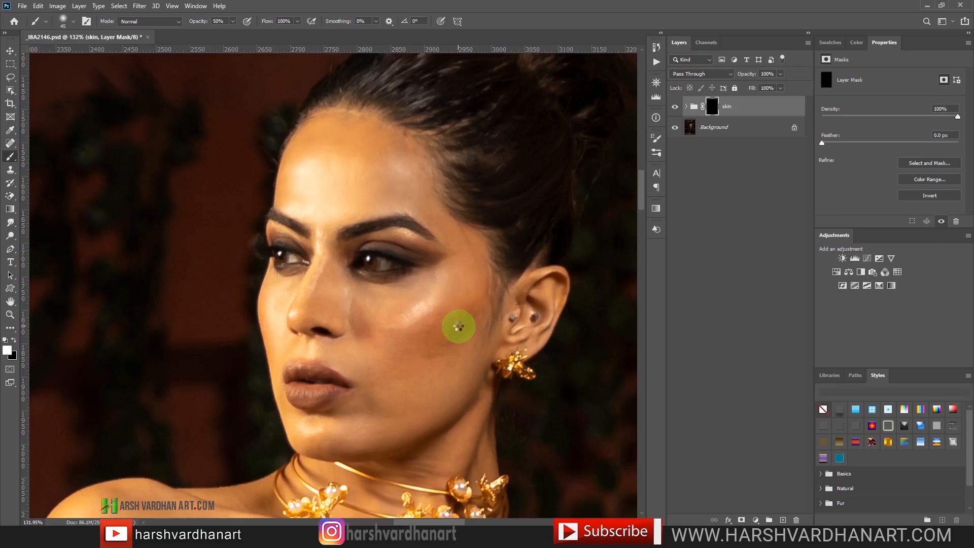
mouse_move(458, 325)
left_mouse_down()
mouse_move(436, 365)
mouse_move(394, 365)
mouse_move(391, 350)
mouse_move(375, 377)
mouse_move(397, 345)
left_mouse_up()
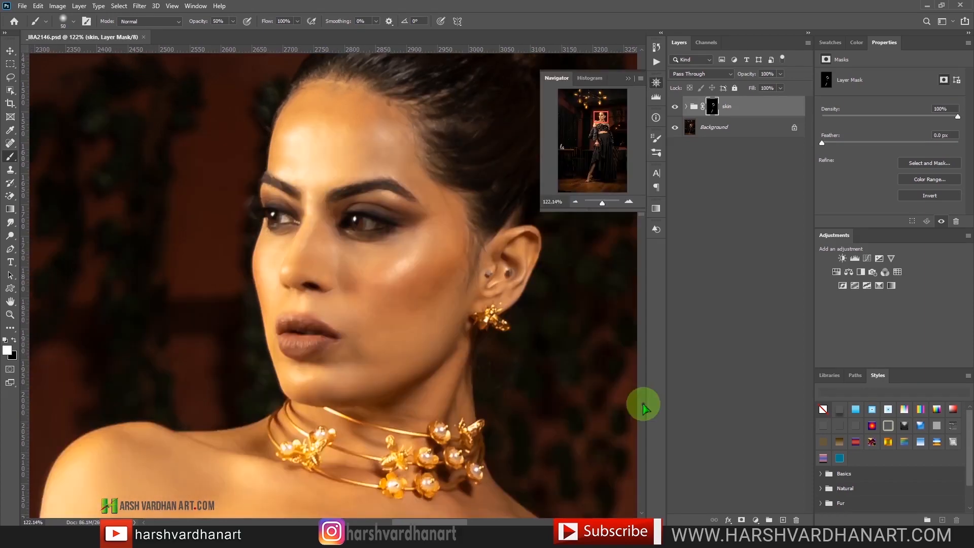
Bring up the Navigator and toggle the skin group's visibility to compare the face before and after smoothing
left_click(643, 404)
left_click(656, 117)
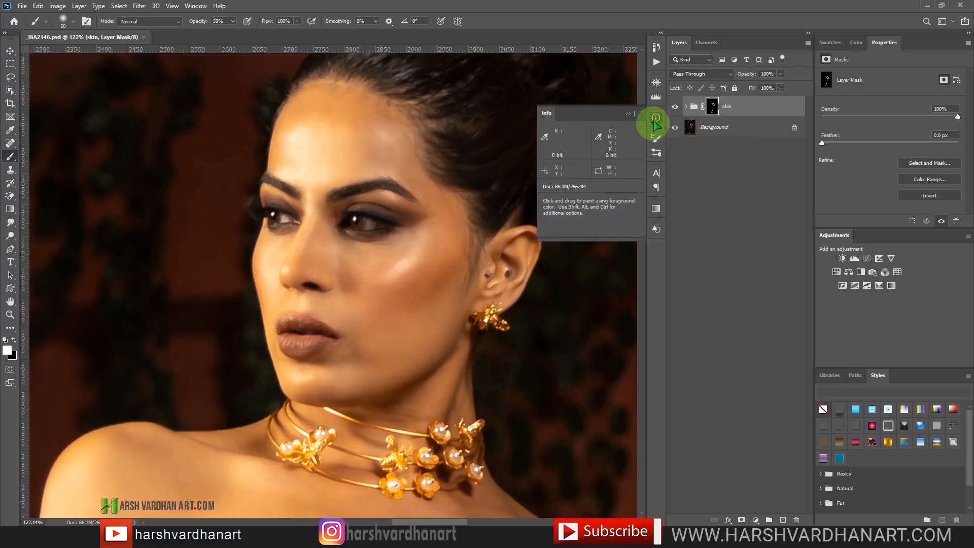
left_click(656, 82)
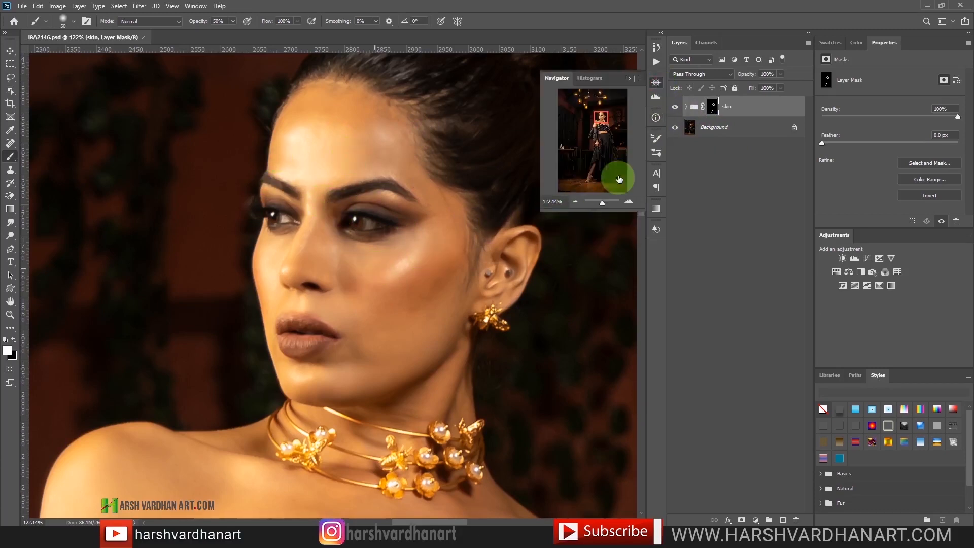
left_click(674, 107)
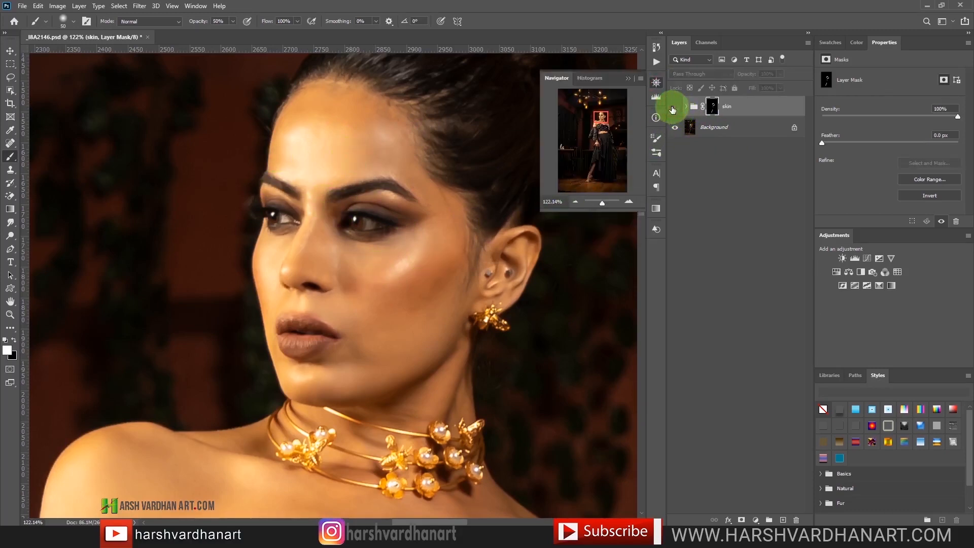
left_click(675, 108)
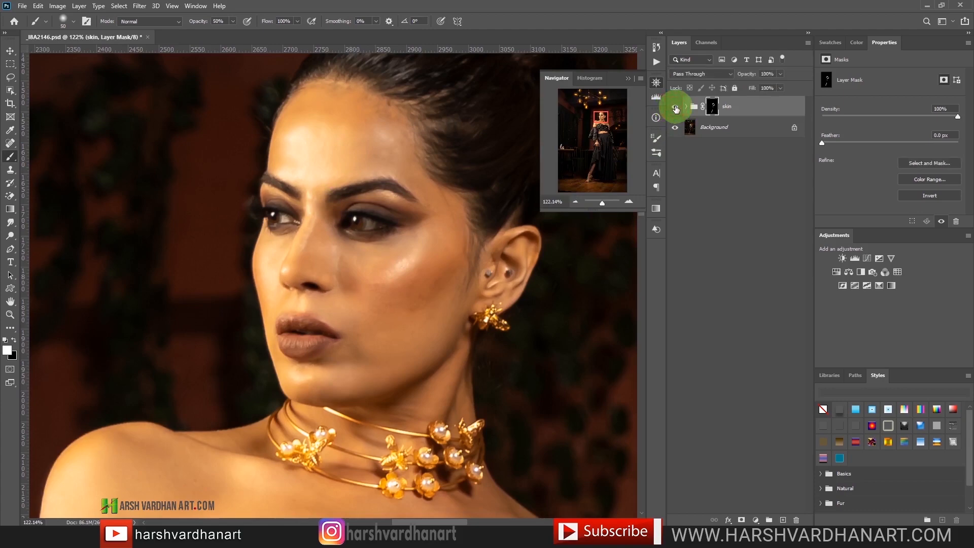
Examine the shoulders and midriff, toggling the skin group's visibility to compare the skin before and after smoothing
left_click(599, 127)
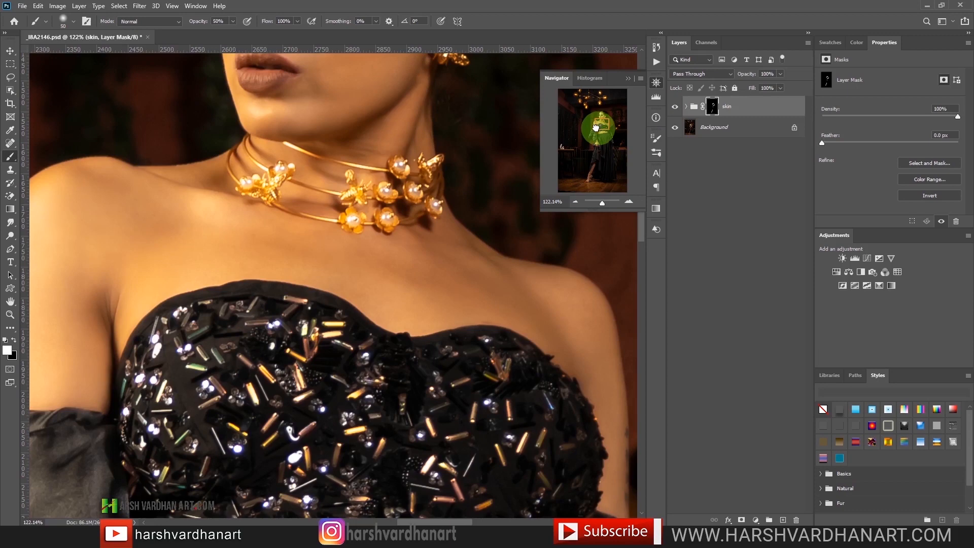
left_click_drag(596, 128, 586, 125)
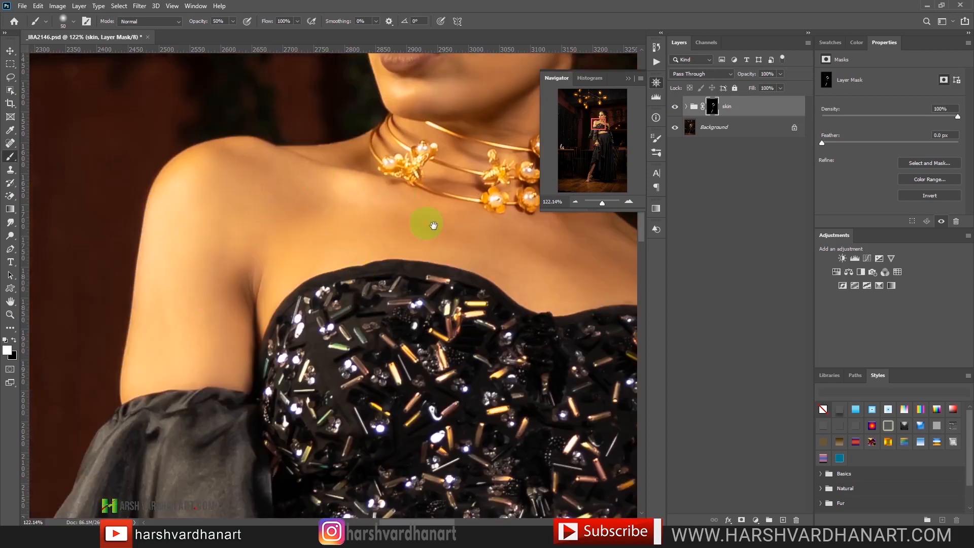
left_click(675, 108)
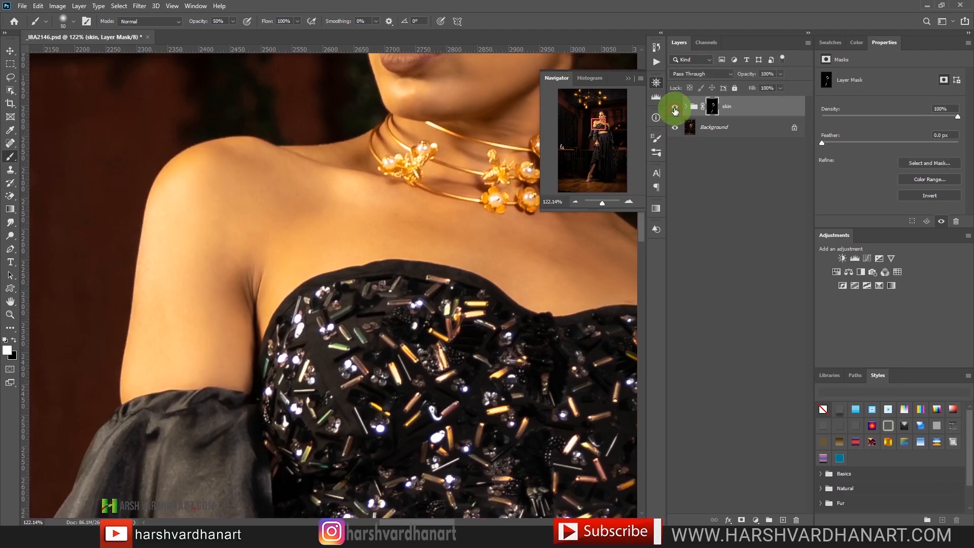
left_click_drag(590, 134, 598, 135)
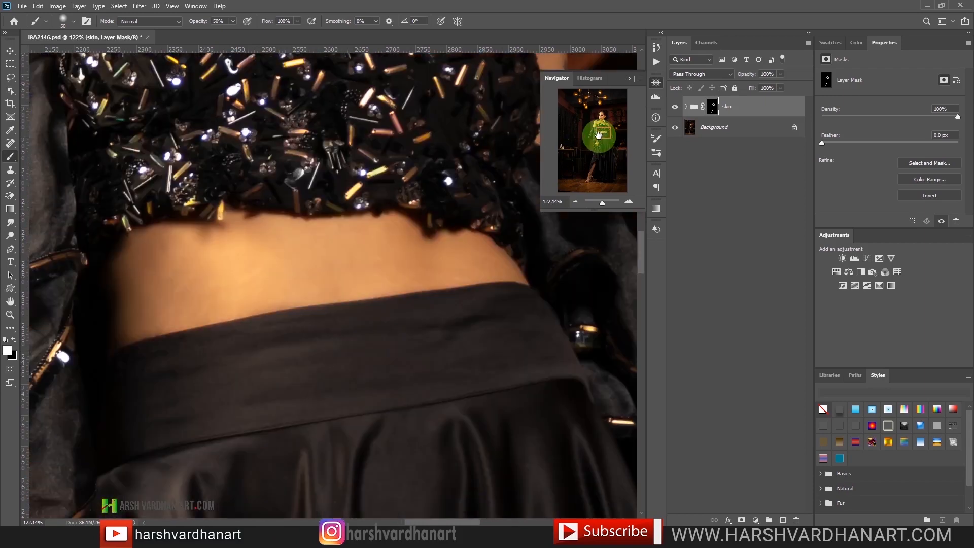
left_click(675, 107)
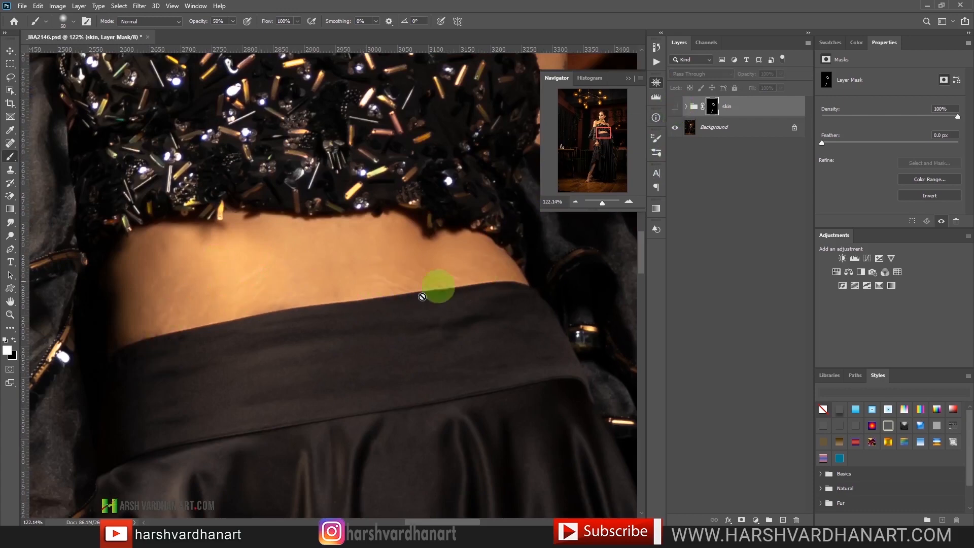
Examine the midriff, foot and hand, toggling the skin group's visibility to compare the skin before and after smoothing
left_click(675, 108)
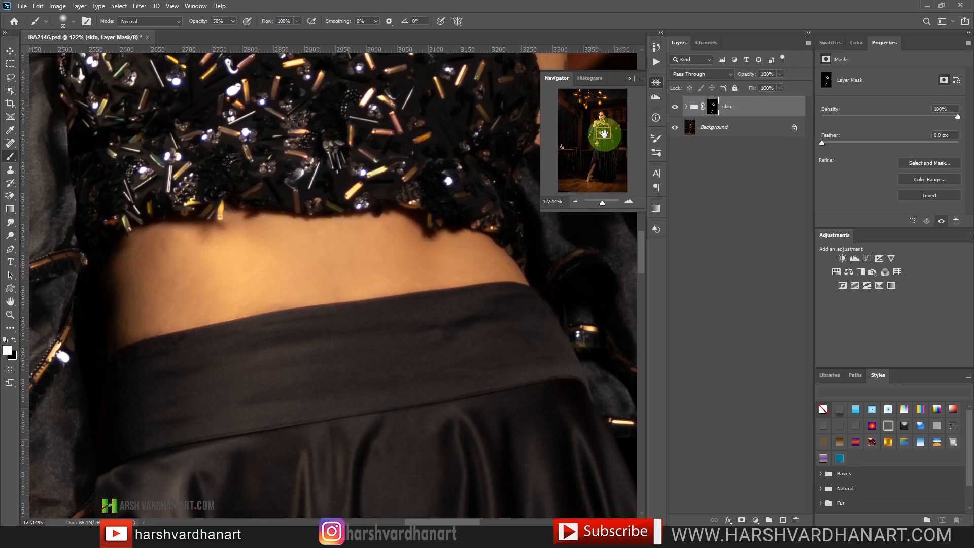
left_click_drag(602, 133, 585, 183)
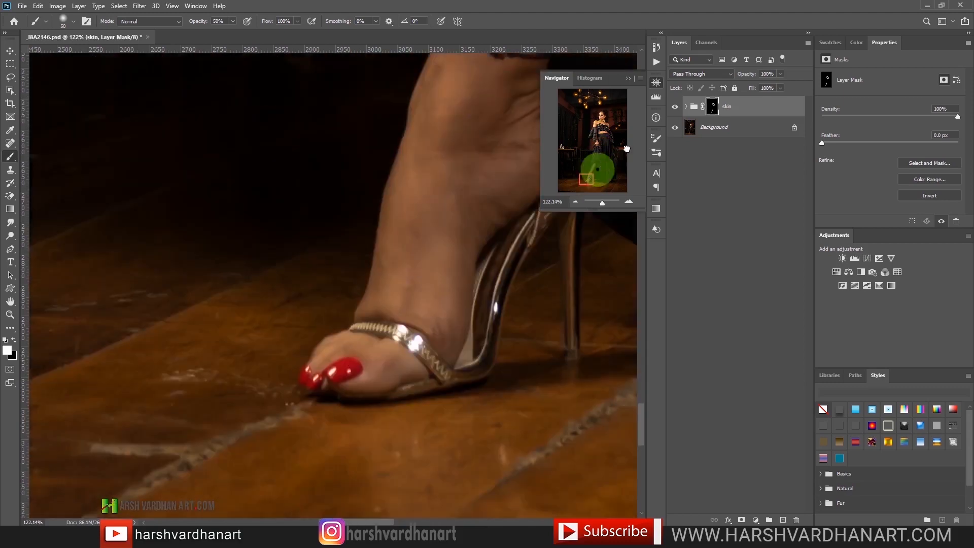
left_click(674, 108)
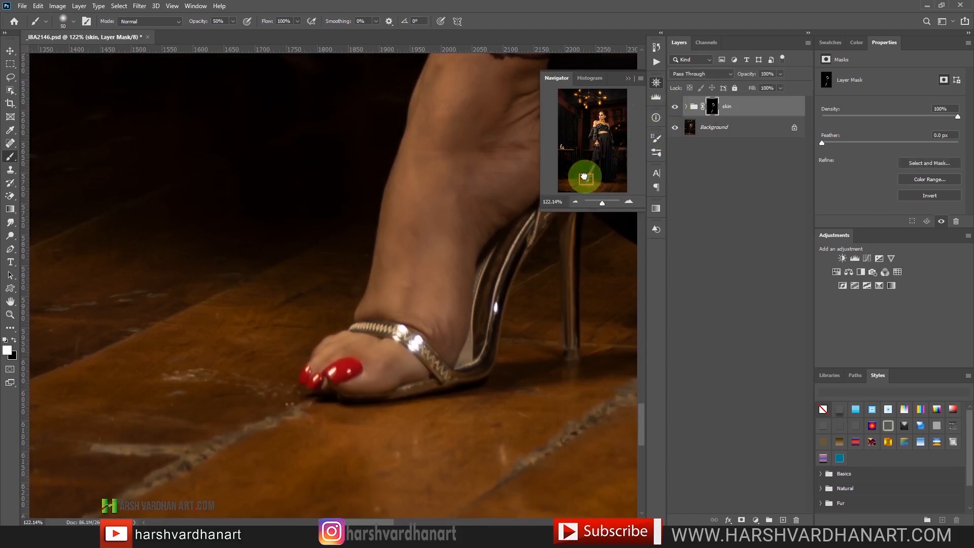
left_click(597, 143)
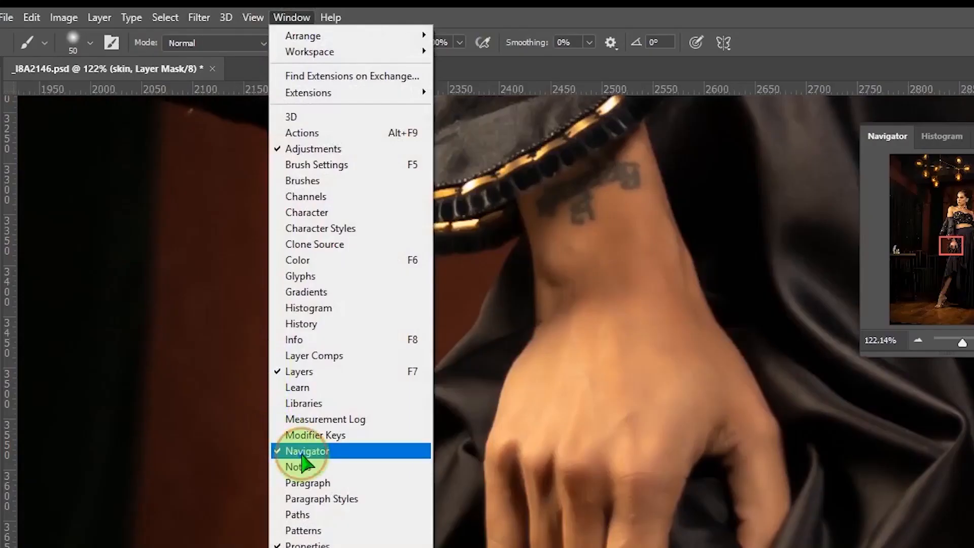
left_click(302, 452)
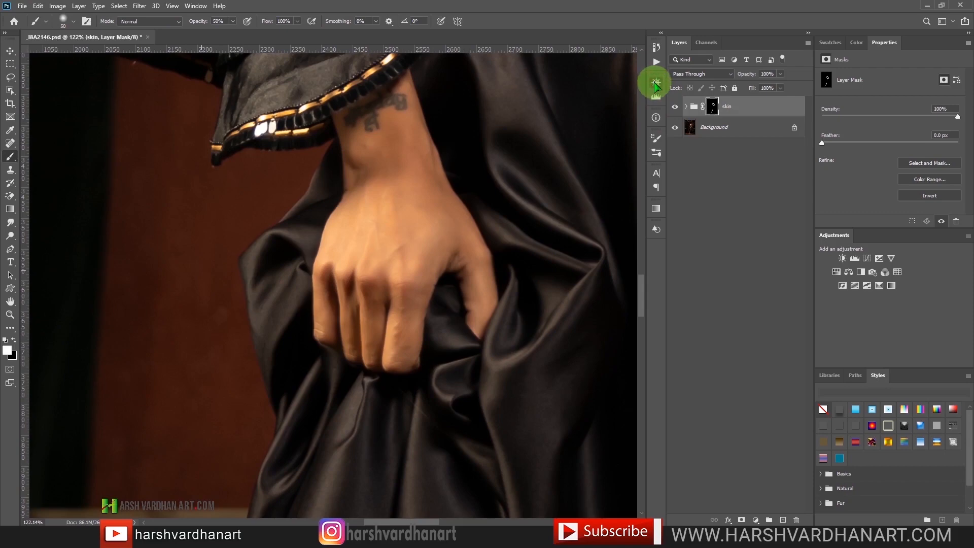
left_click(657, 83)
left_click(676, 108)
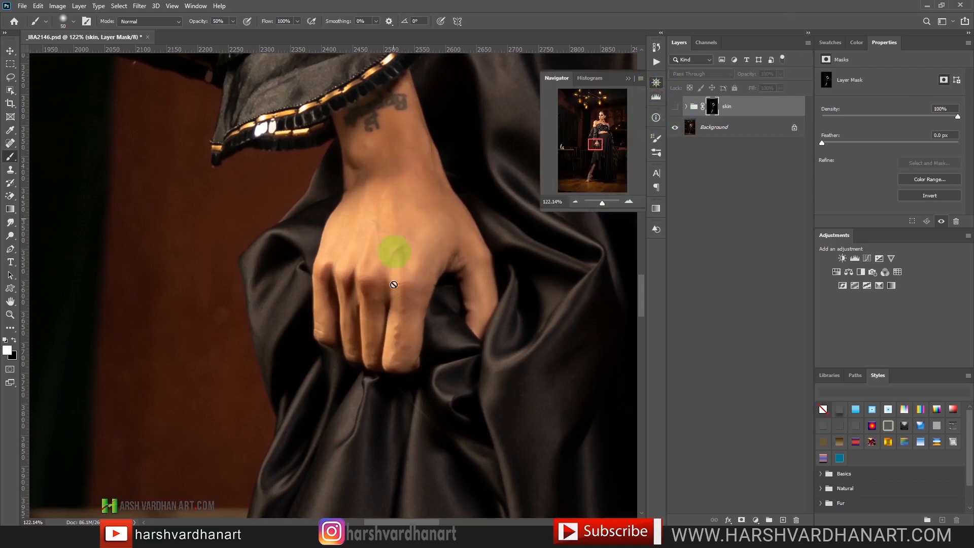
left_click(678, 110)
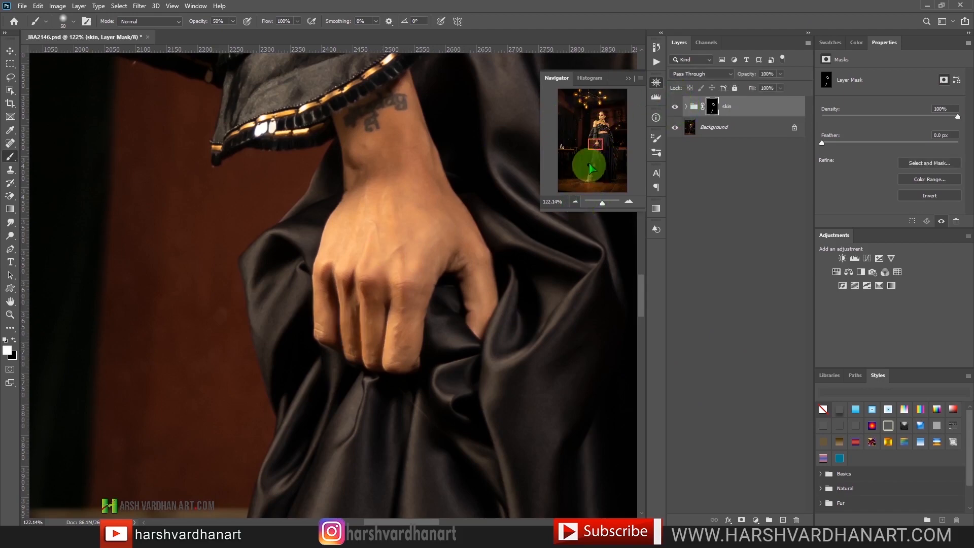
key("ctrl+0")
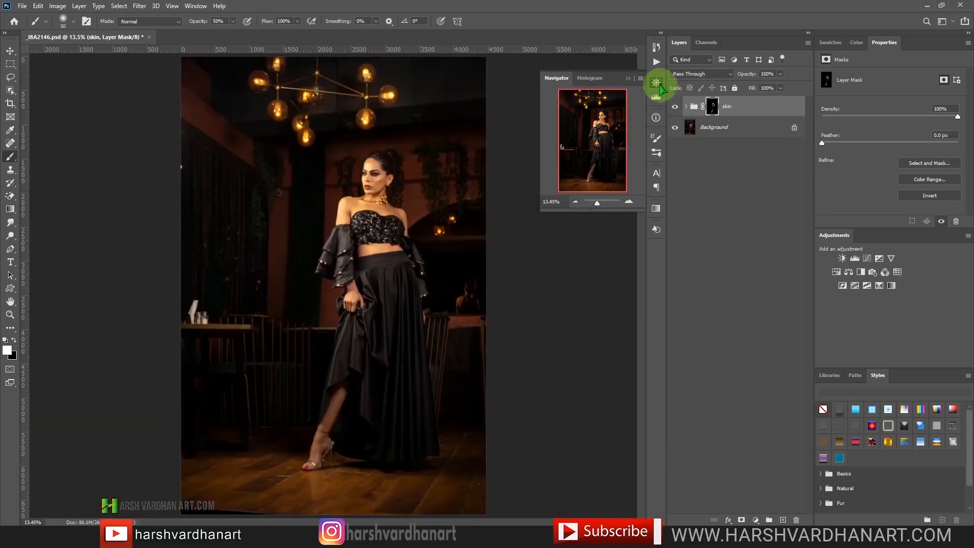
Bring up the list of recorded actions with the face in view
left_click(376, 181)
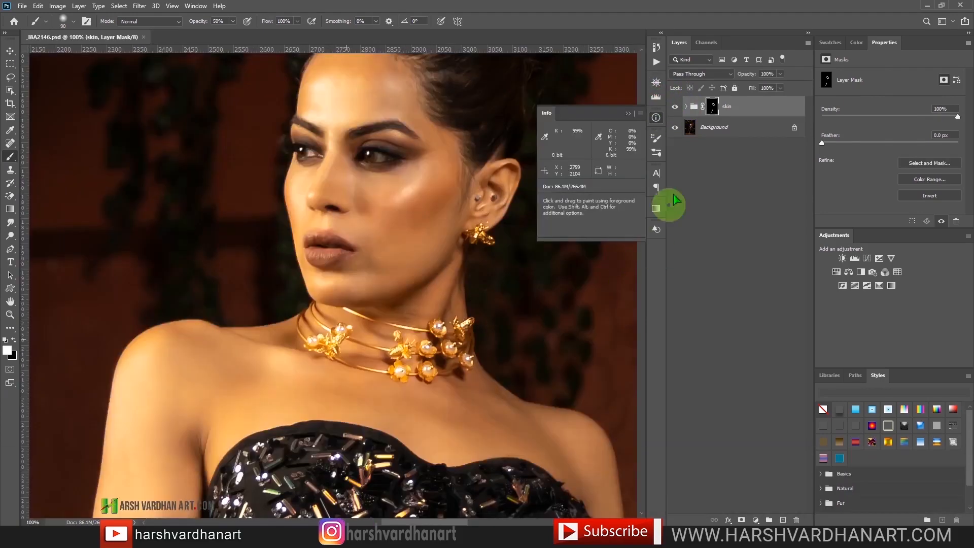
left_click(656, 118)
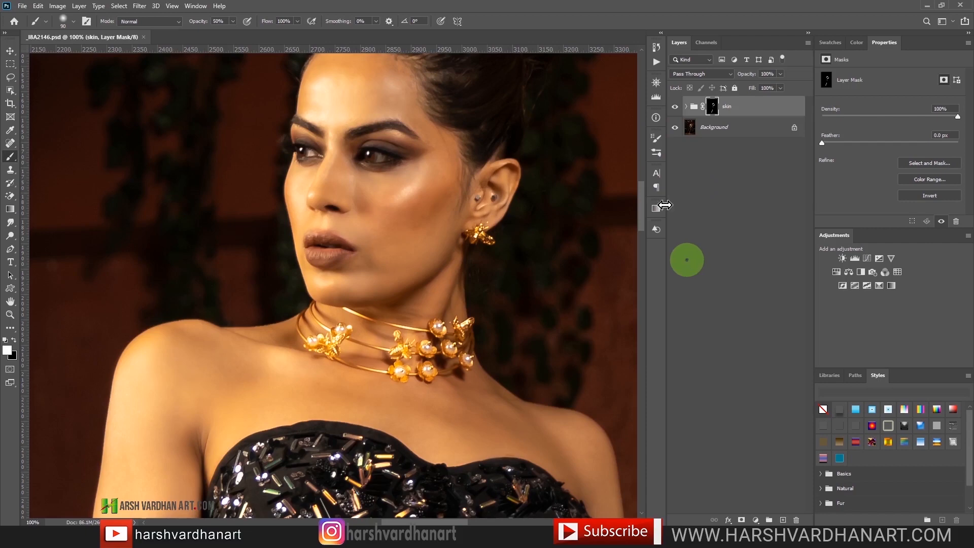
left_click(656, 63)
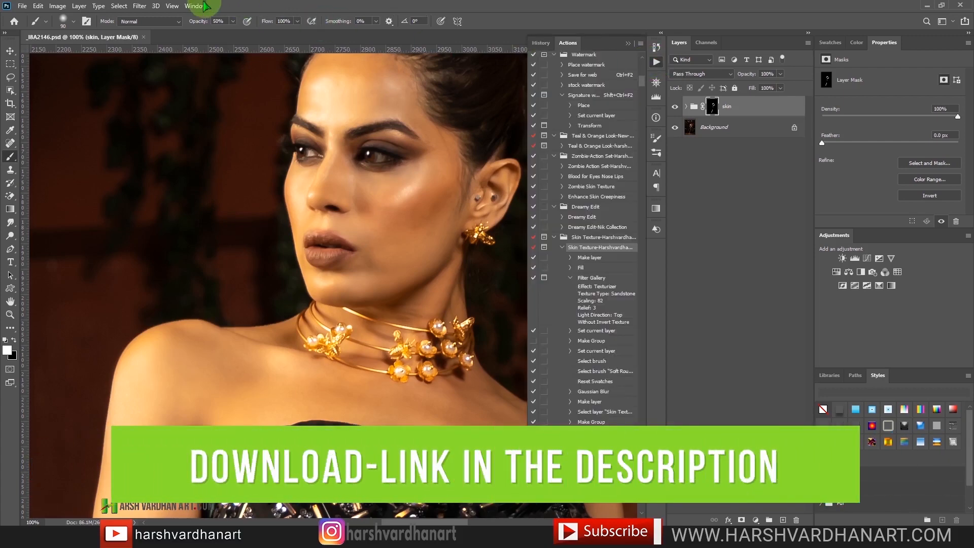
left_click(196, 5)
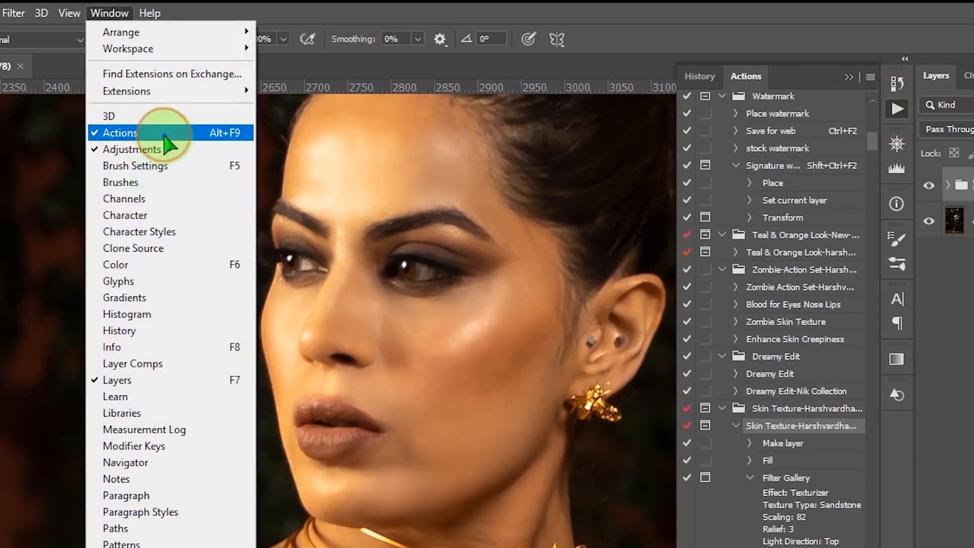
left_click(132, 132)
left_click(895, 109)
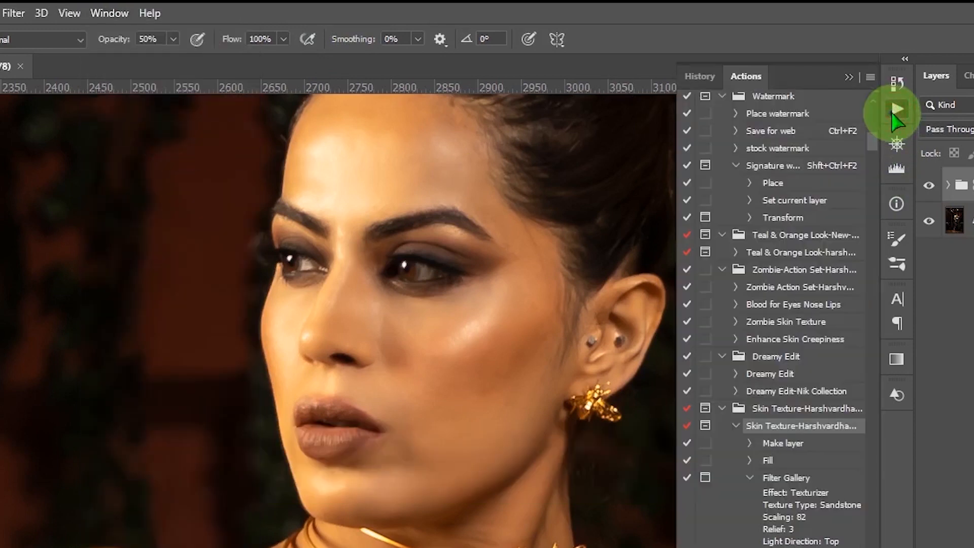
left_click(871, 78)
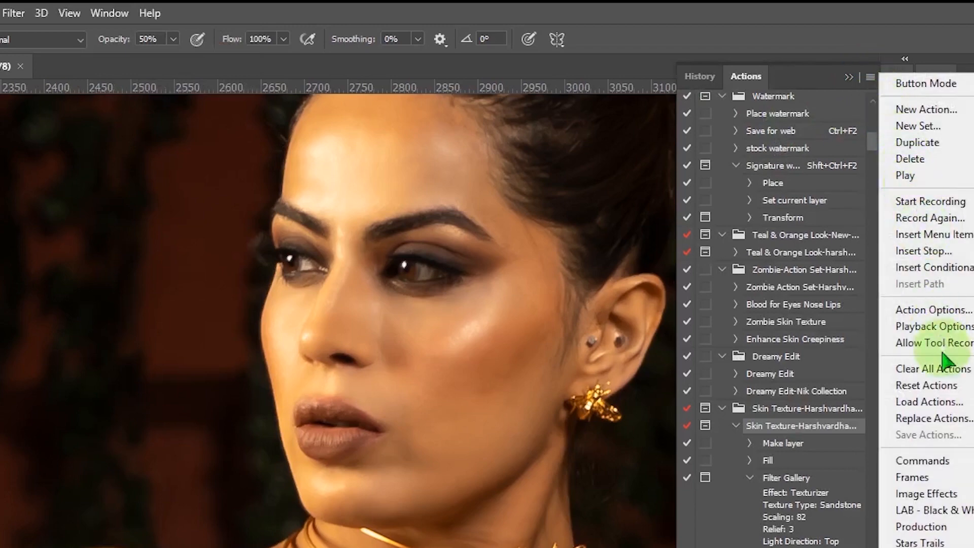
left_click(949, 402)
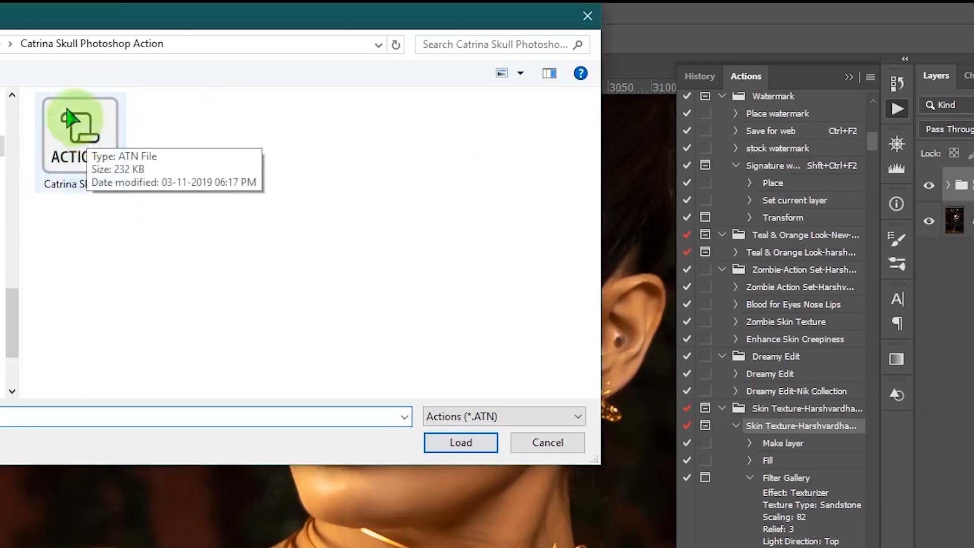
left_click(557, 444)
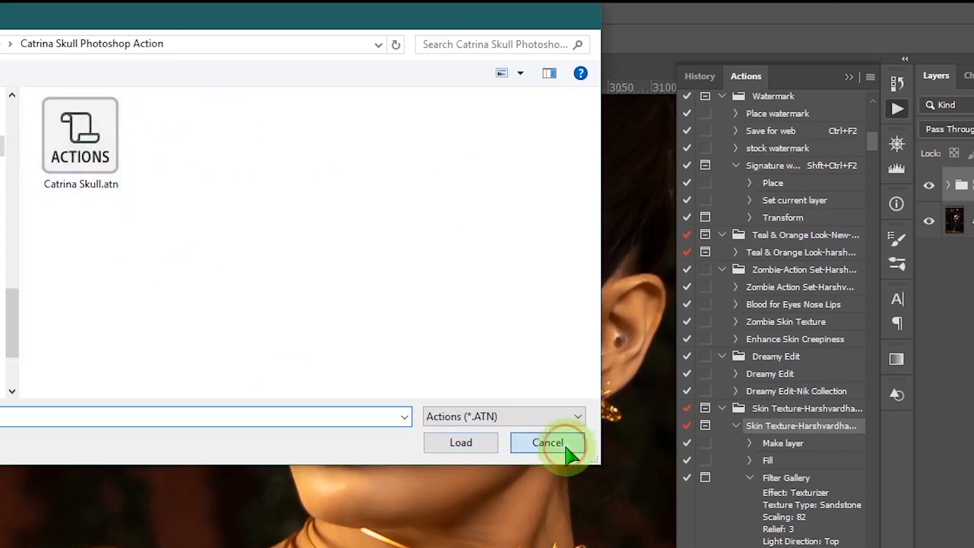
Collapse the Skin Texture action's recorded commands and play the action on the portrait
scroll(814, 538, "down", 1)
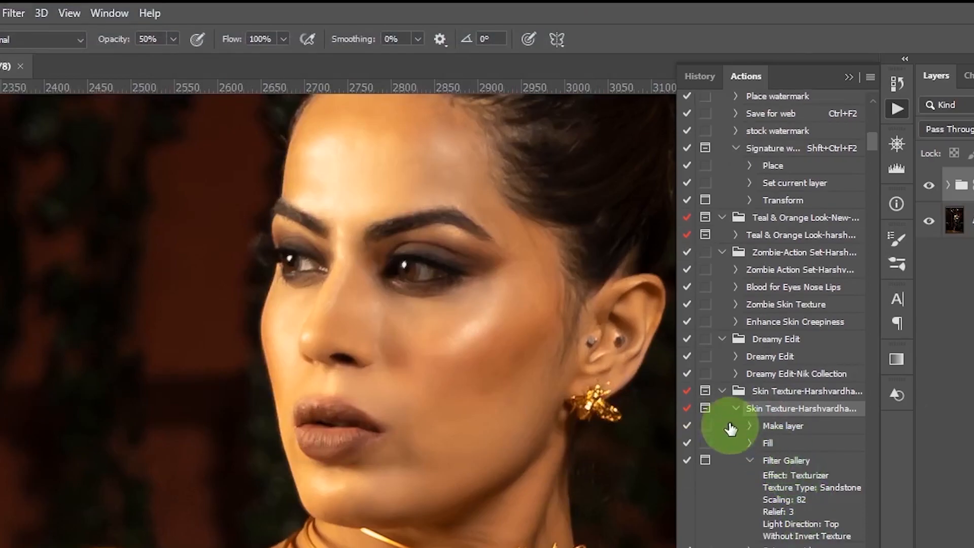
left_click(735, 409)
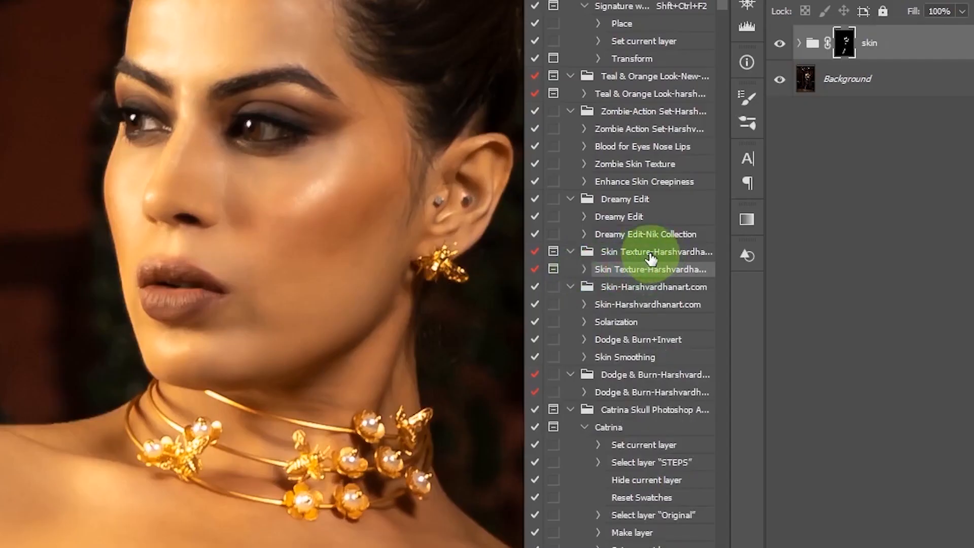
left_click(629, 253)
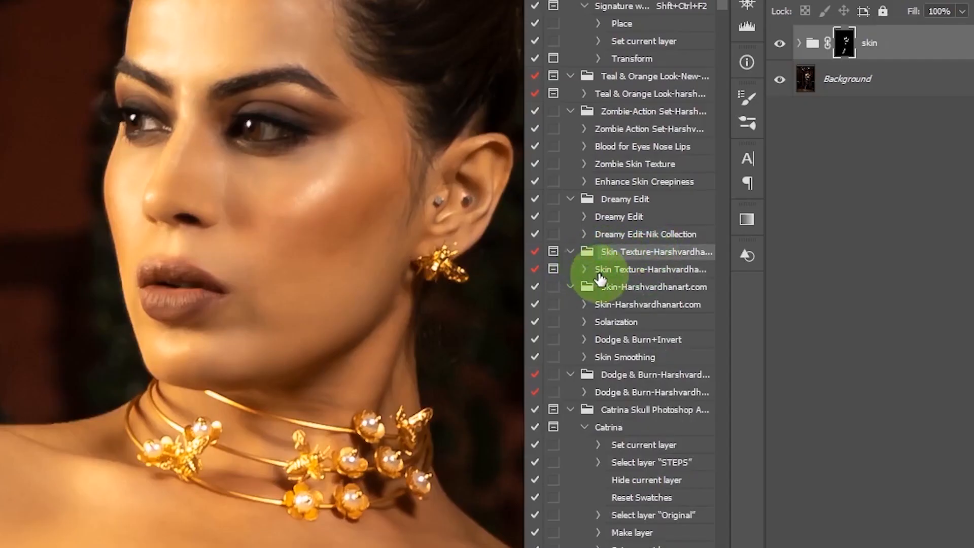
left_click(628, 272)
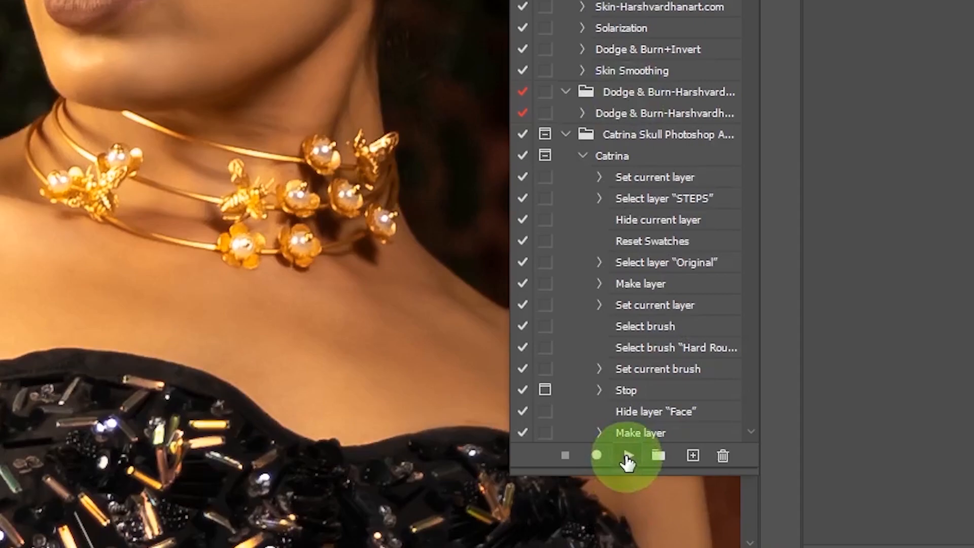
left_click(628, 455)
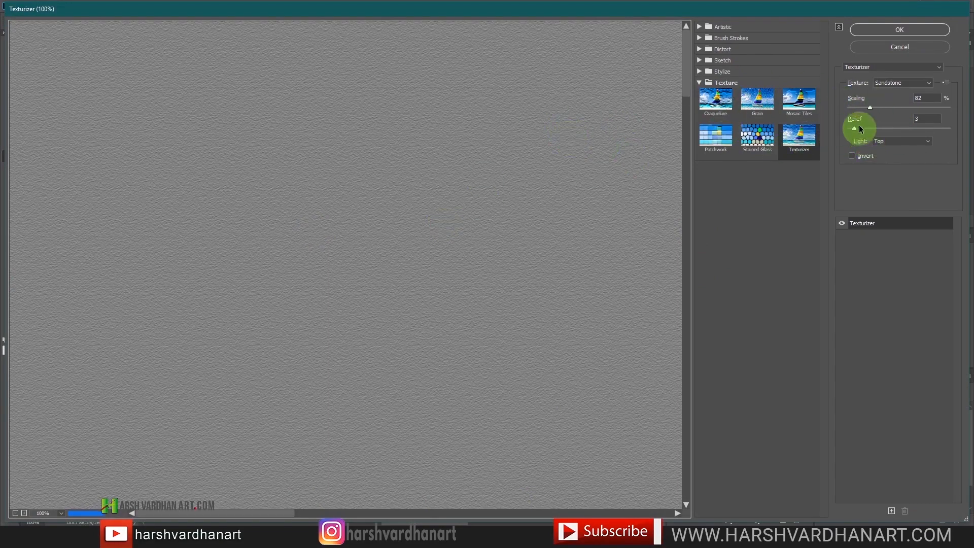
Apply the Sandstone Texturizer with scaling 59%, relief 4 and light from Top Left
left_click_drag(869, 108, 891, 107)
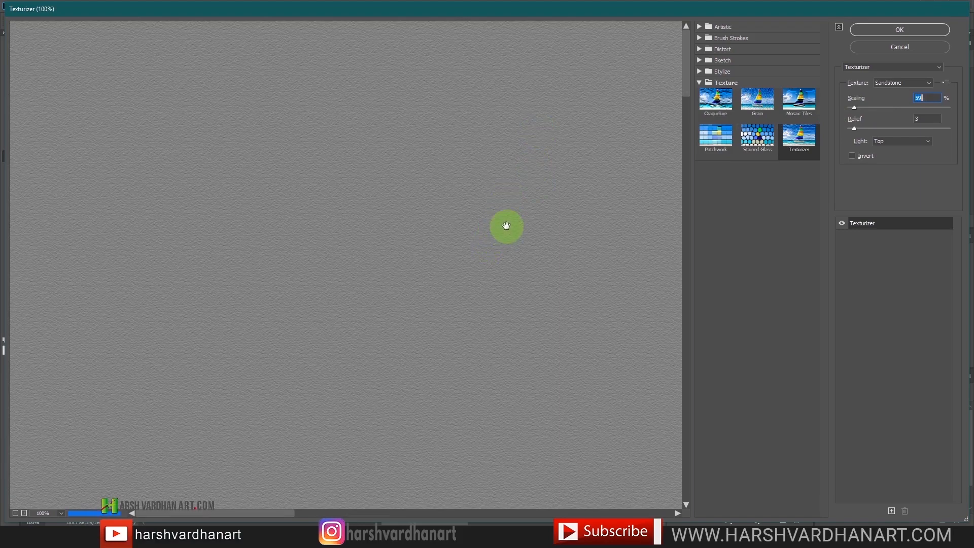
left_click(872, 131)
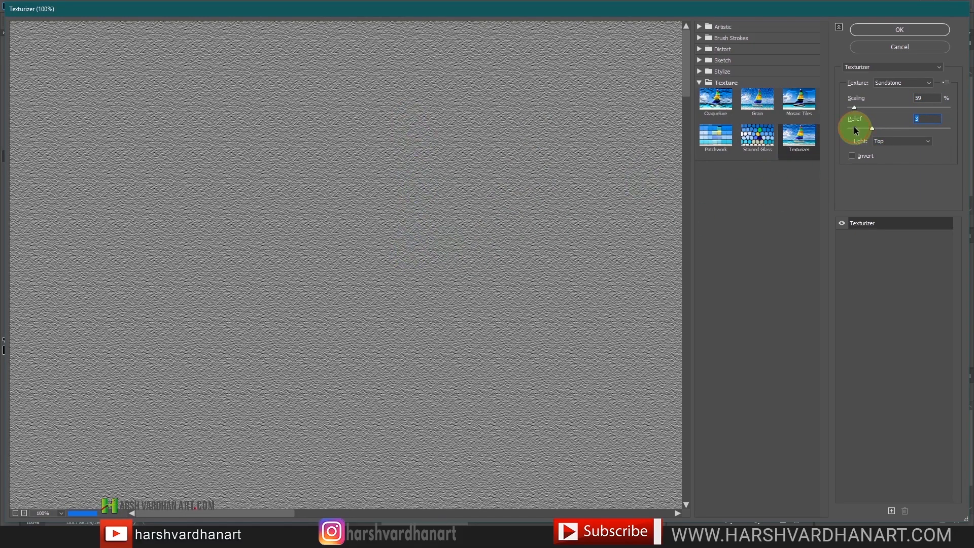
left_click_drag(856, 131, 858, 132)
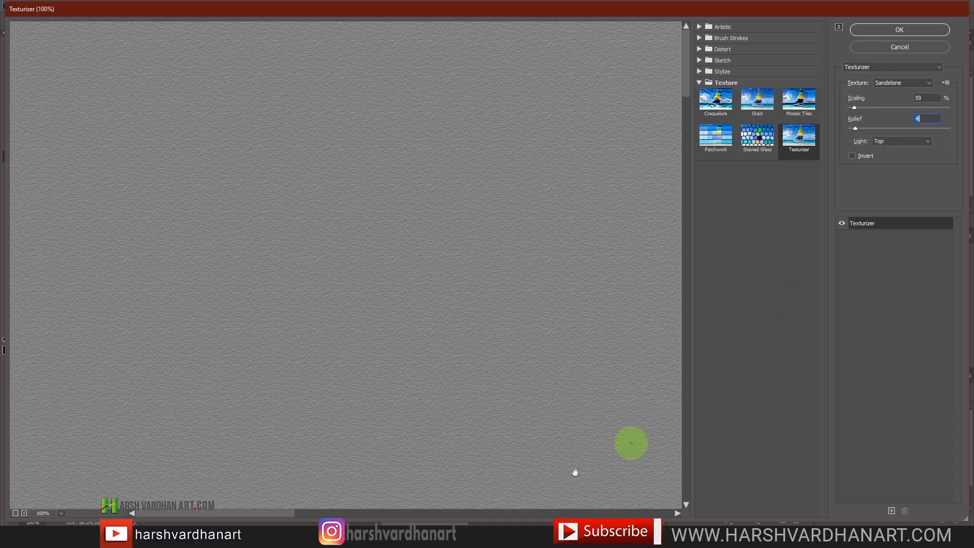
mouse_move(459, 533)
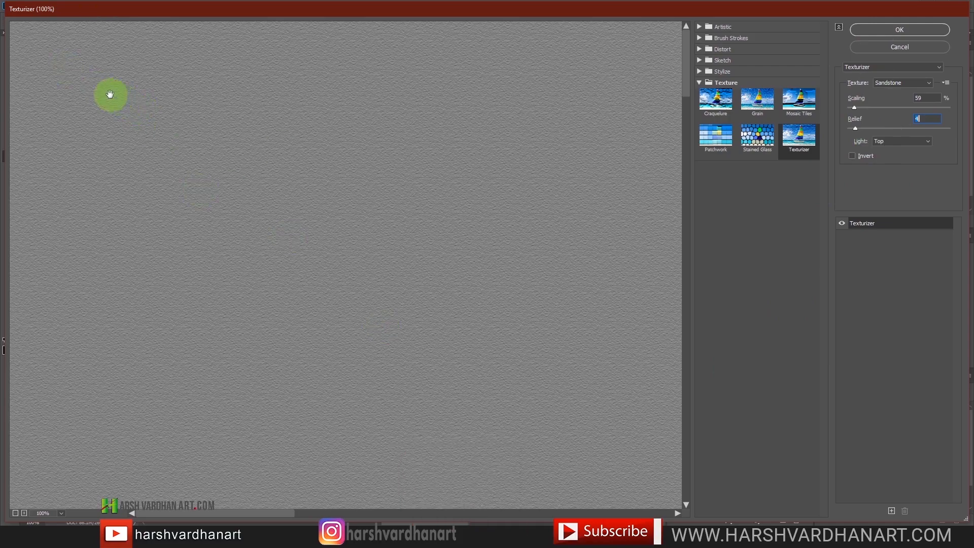
left_click(889, 146)
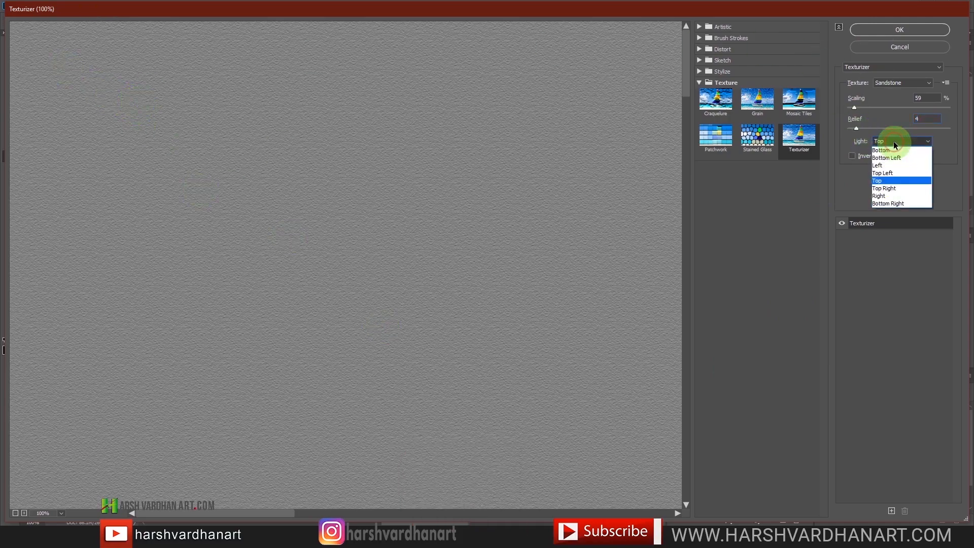
left_click(889, 174)
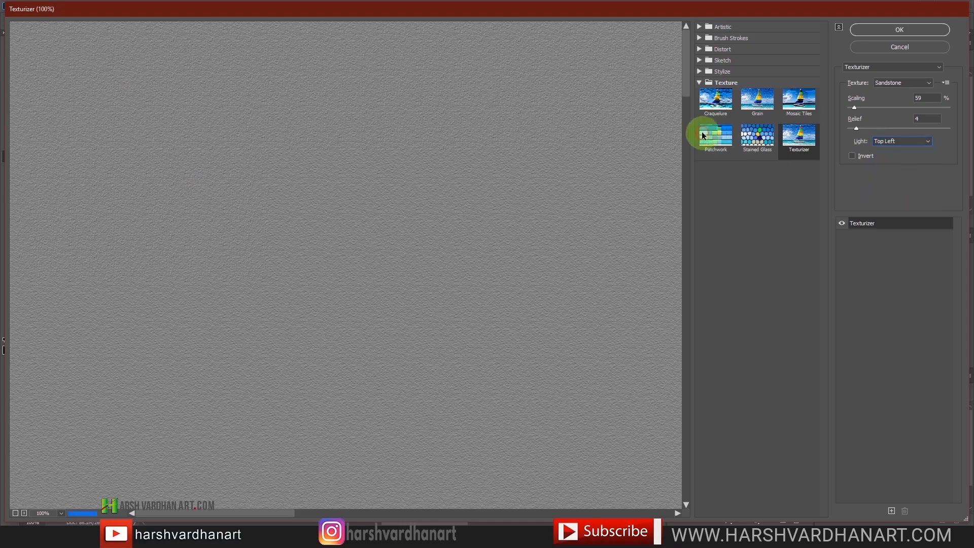
left_click(910, 33)
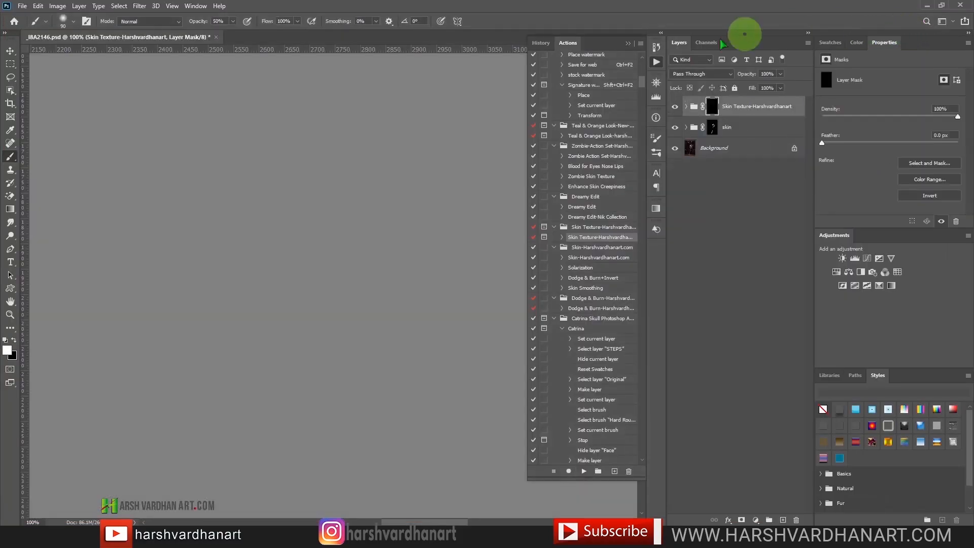
Paint white at 50% opacity on the Skin Texture group's mask over the forehead, temple and cheek
left_click(711, 109)
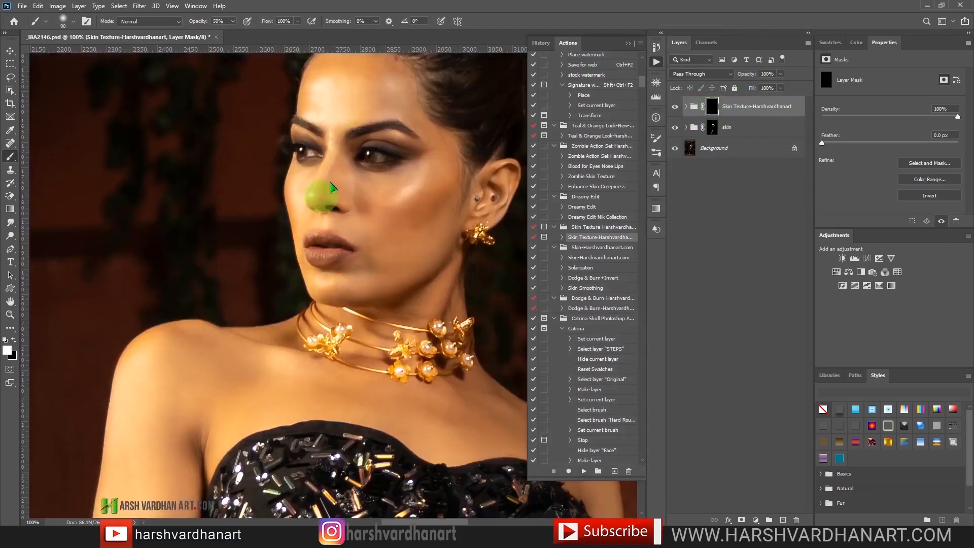
key("ctrl+s")
key("ctrl+KP_0")
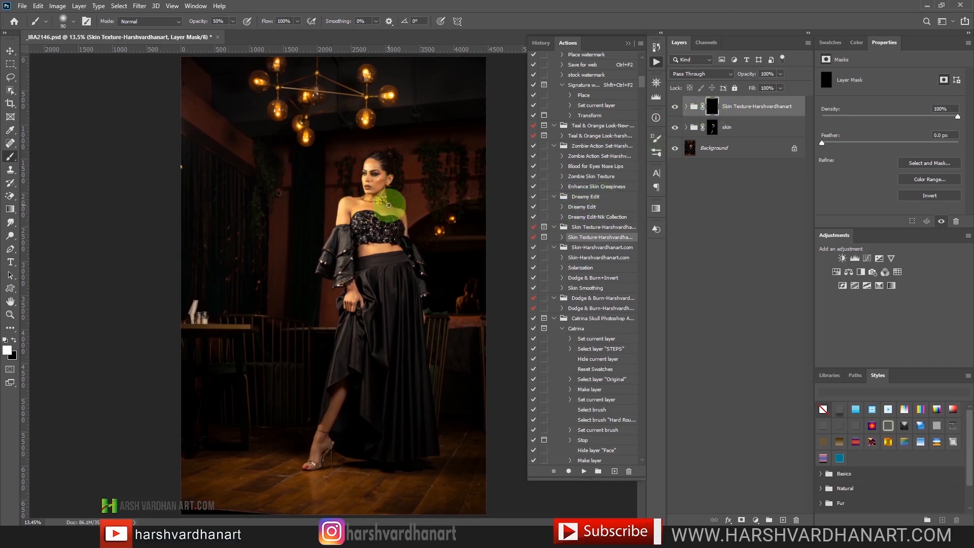
key("ctrl+KP_1")
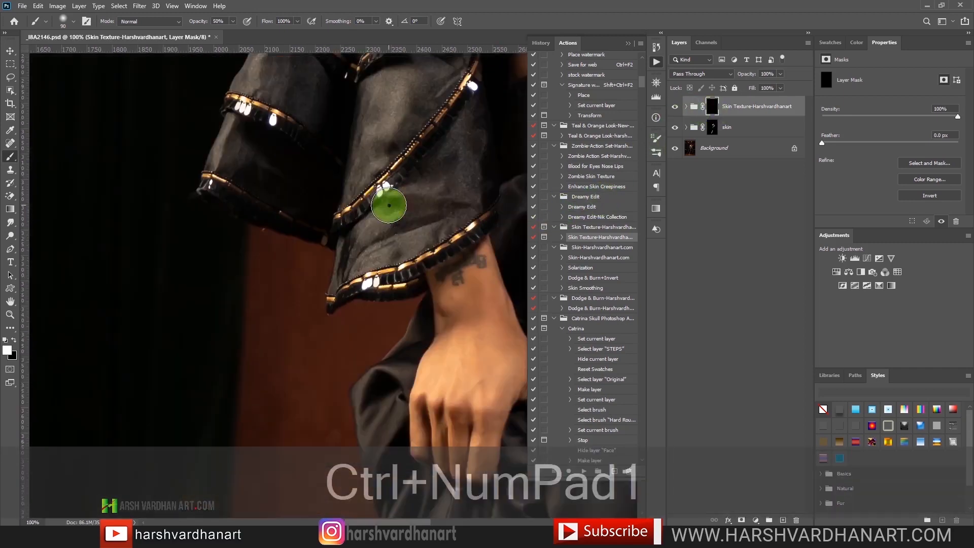
left_click(656, 83)
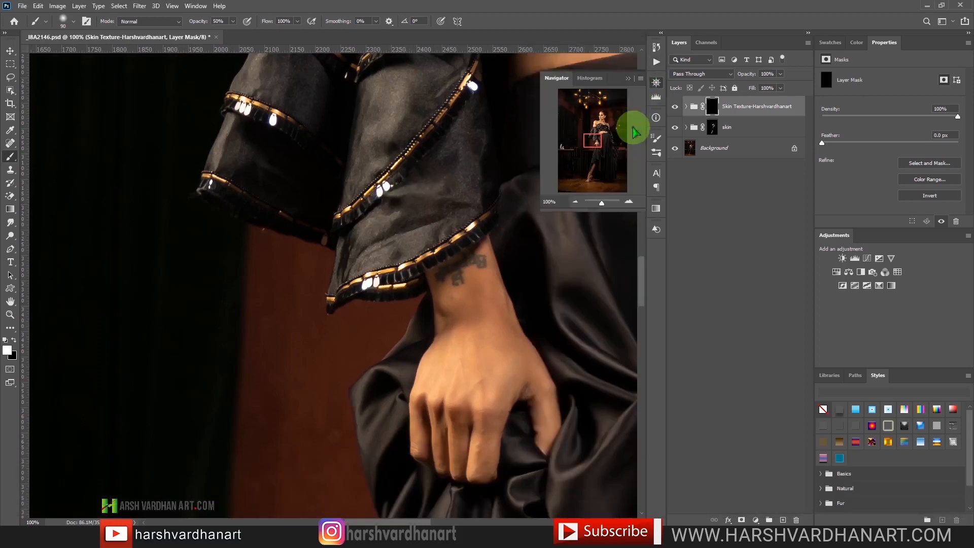
left_click(604, 115)
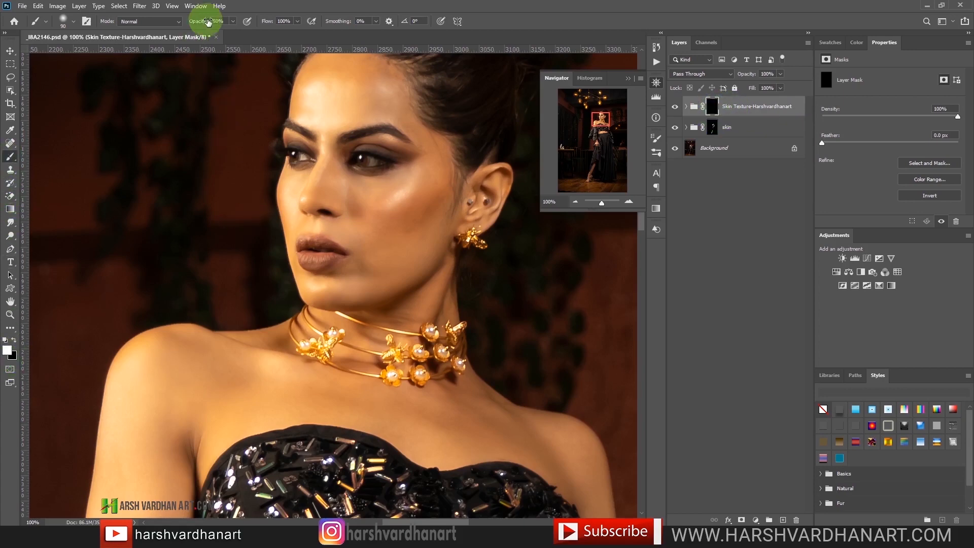
mouse_move(354, 110)
left_mouse_down()
mouse_move(350, 176)
mouse_move(325, 144)
mouse_move(300, 169)
mouse_move(339, 162)
mouse_move(388, 174)
mouse_move(331, 163)
mouse_move(324, 141)
mouse_move(385, 170)
mouse_move(341, 173)
left_mouse_up()
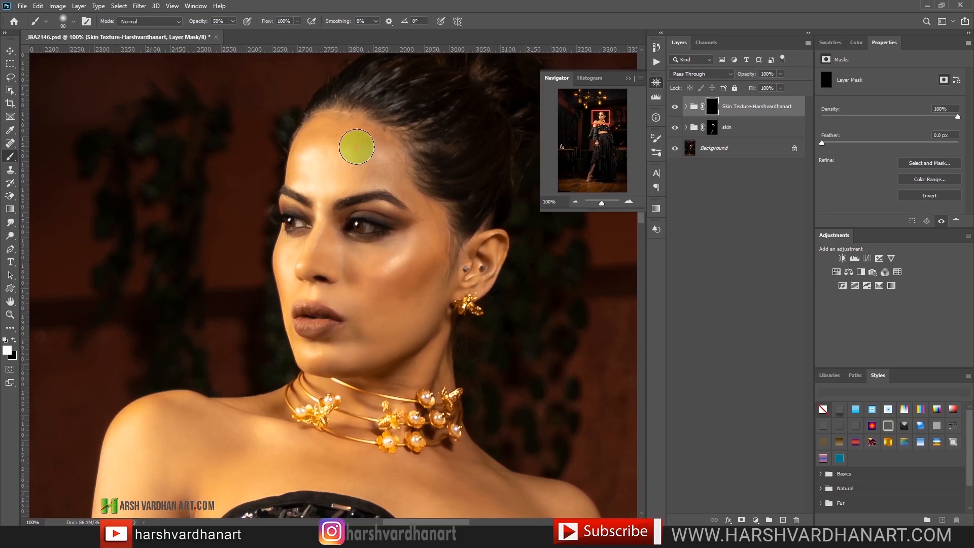
mouse_move(357, 147)
left_mouse_down()
mouse_move(340, 198)
mouse_move(329, 171)
mouse_move(393, 184)
left_mouse_up()
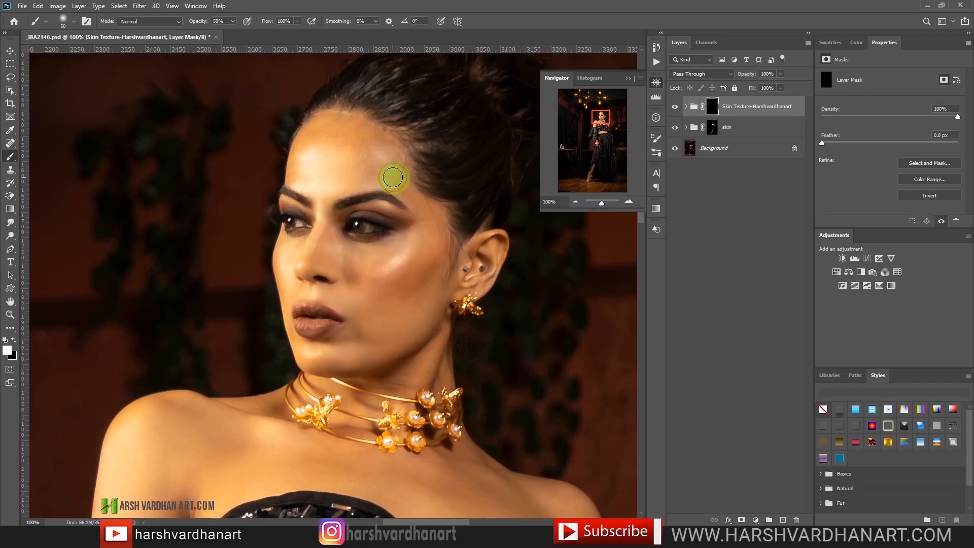
mouse_move(393, 177)
left_mouse_down()
mouse_move(431, 220)
mouse_move(424, 240)
left_mouse_up()
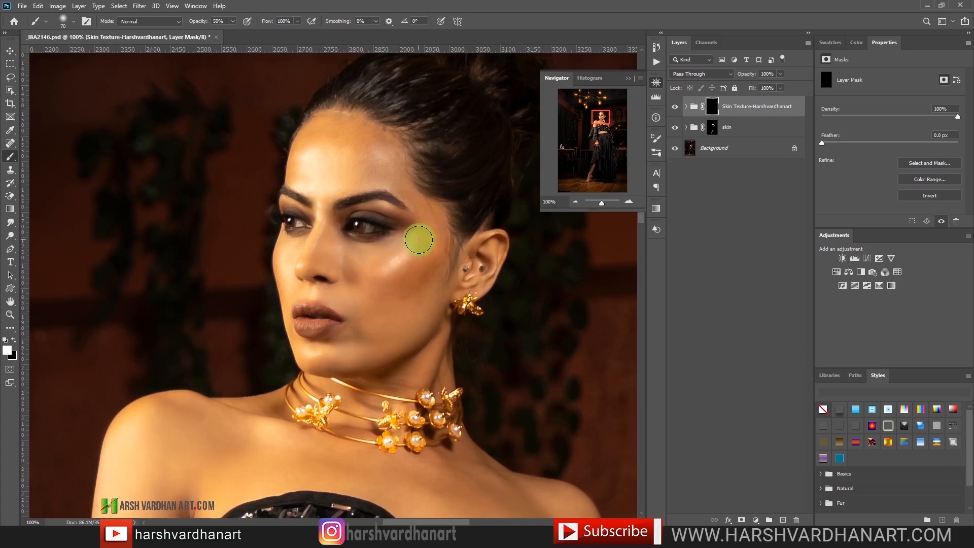
mouse_move(415, 245)
left_mouse_down()
mouse_move(343, 260)
mouse_move(401, 285)
mouse_move(425, 269)
mouse_move(390, 318)
mouse_move(357, 300)
mouse_move(319, 239)
mouse_move(318, 260)
mouse_move(287, 256)
mouse_move(296, 277)
mouse_move(347, 315)
mouse_move(418, 302)
mouse_move(408, 332)
mouse_move(319, 357)
mouse_move(372, 329)
mouse_move(332, 292)
mouse_move(413, 292)
mouse_move(409, 340)
mouse_move(367, 415)
mouse_move(494, 242)
mouse_move(474, 292)
mouse_move(335, 177)
mouse_move(318, 172)
mouse_move(319, 180)
mouse_move(312, 165)
mouse_move(355, 163)
mouse_move(364, 125)
mouse_move(331, 118)
mouse_move(377, 121)
mouse_move(391, 287)
left_mouse_up()
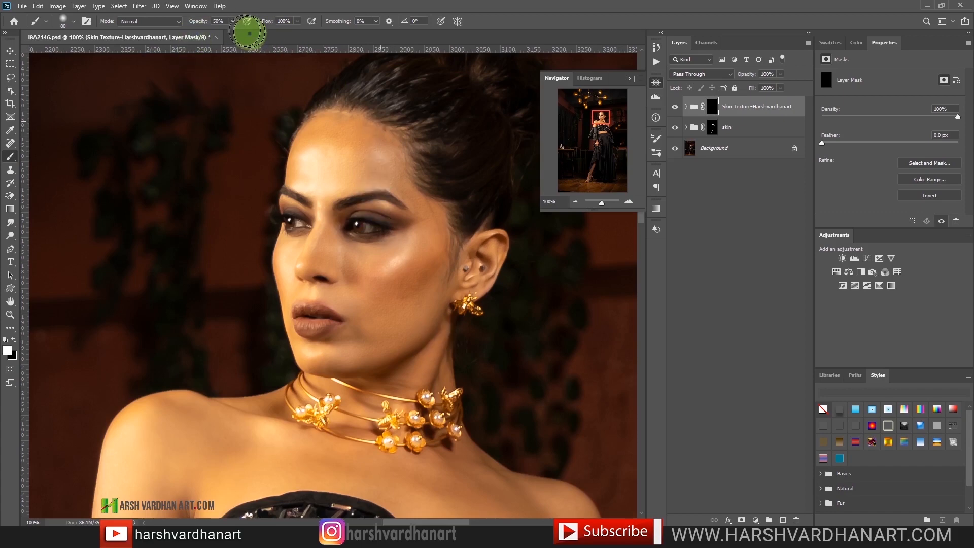
Continue painting the Skin Texture mask over the cheek with the brush opacity lowered to 20%
mouse_move(409, 389)
left_mouse_down()
mouse_move(427, 342)
mouse_move(424, 380)
mouse_move(421, 351)
mouse_move(438, 302)
mouse_move(406, 338)
mouse_move(455, 318)
mouse_move(478, 261)
mouse_move(453, 262)
mouse_move(447, 248)
mouse_move(439, 266)
mouse_move(431, 239)
mouse_move(417, 335)
left_mouse_up()
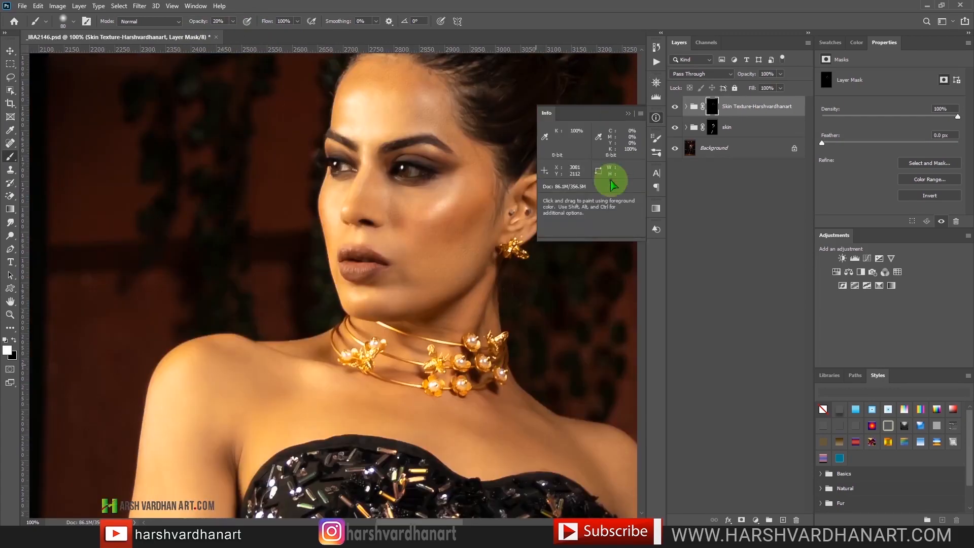
left_click(656, 120)
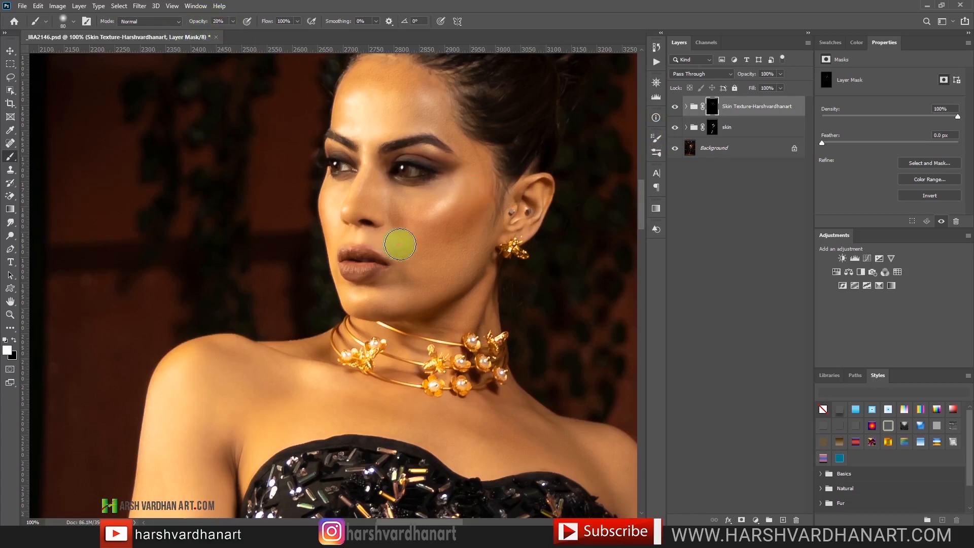
mouse_move(439, 234)
left_mouse_down()
mouse_move(463, 214)
mouse_move(447, 226)
mouse_move(439, 265)
mouse_move(474, 212)
mouse_move(418, 274)
mouse_move(431, 226)
mouse_move(444, 276)
mouse_move(450, 207)
left_mouse_up()
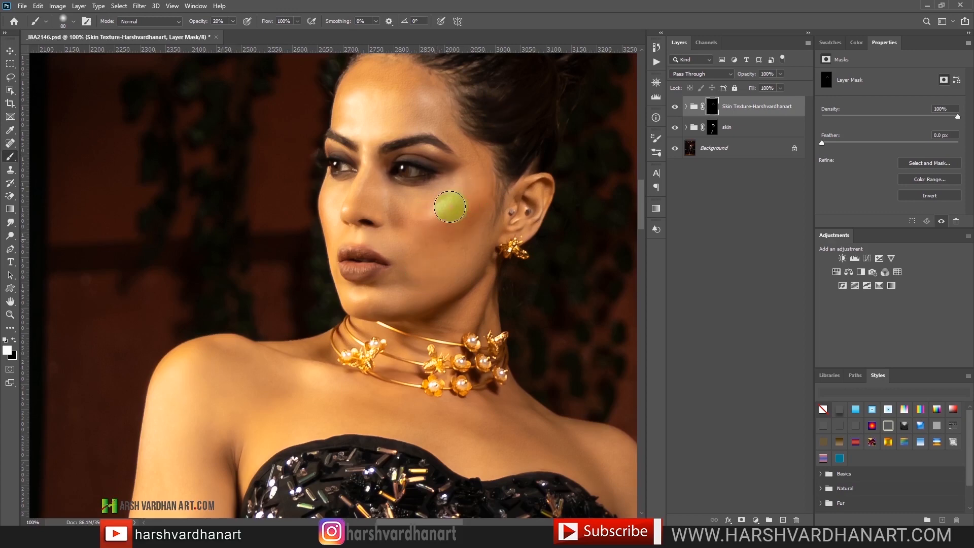
Try the Soft Light blend mode on the Skin Texture group and toggle the group's visibility to compare the skin
left_click(686, 107)
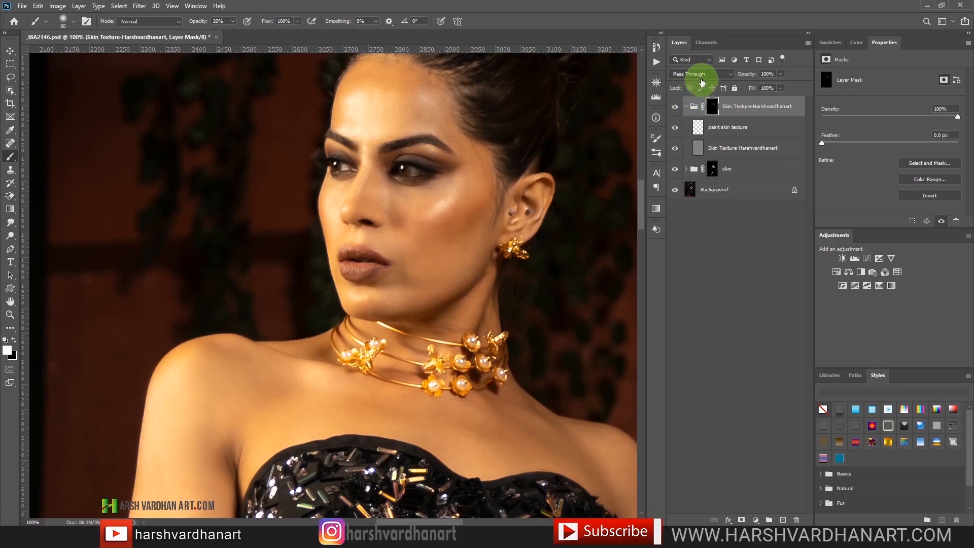
left_click(685, 107)
left_click(701, 74)
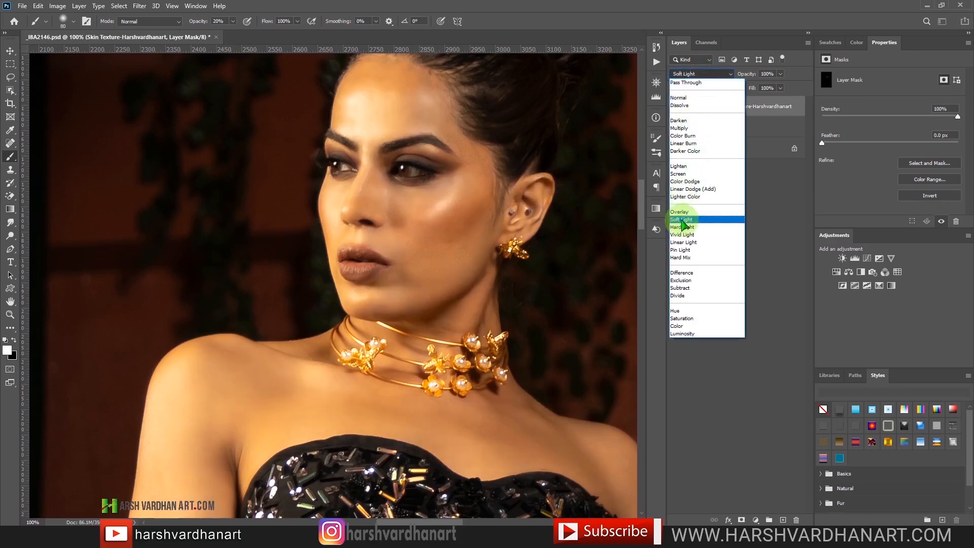
left_click(683, 220)
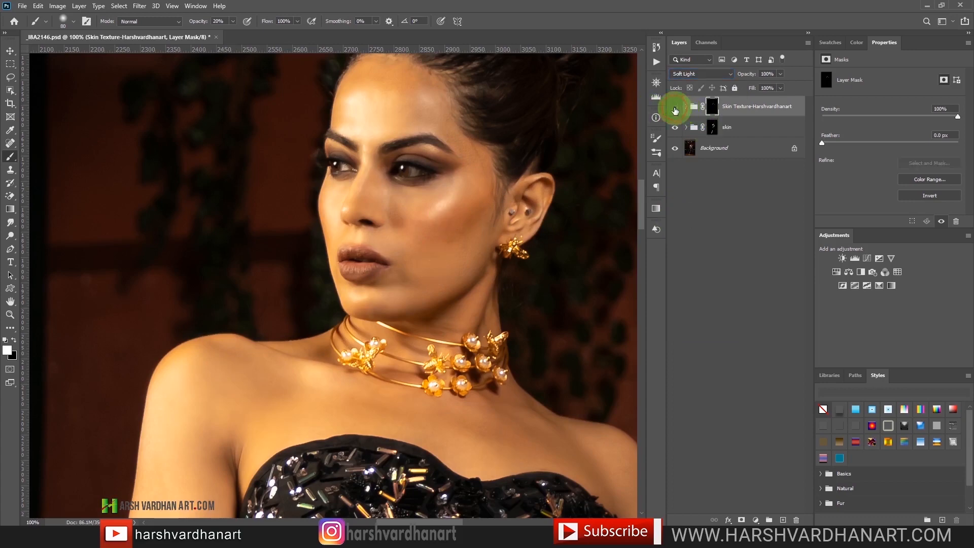
left_click(675, 108)
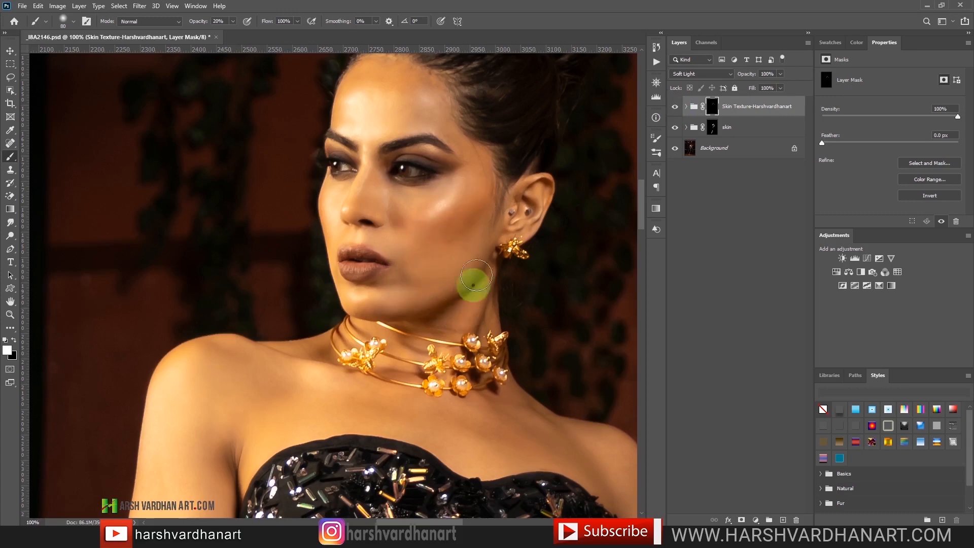
Set the Skin Texture group's blend mode to Overlay and its opacity to 64%
left_click(687, 107)
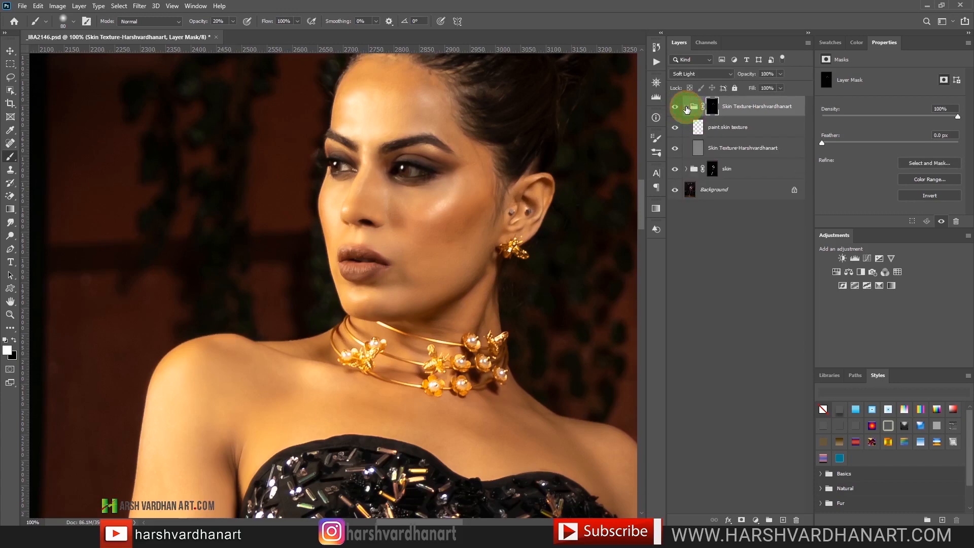
left_click(698, 76)
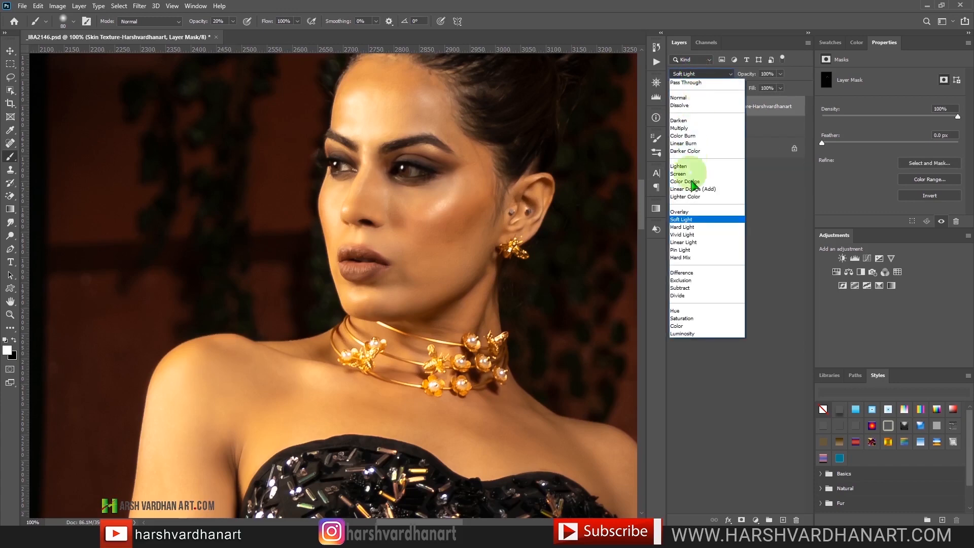
left_click(703, 212)
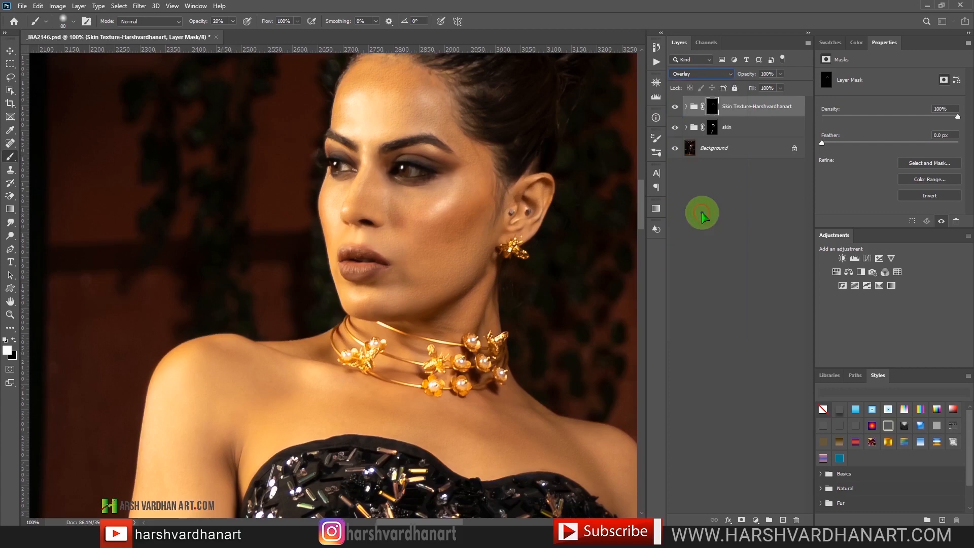
left_click(781, 75)
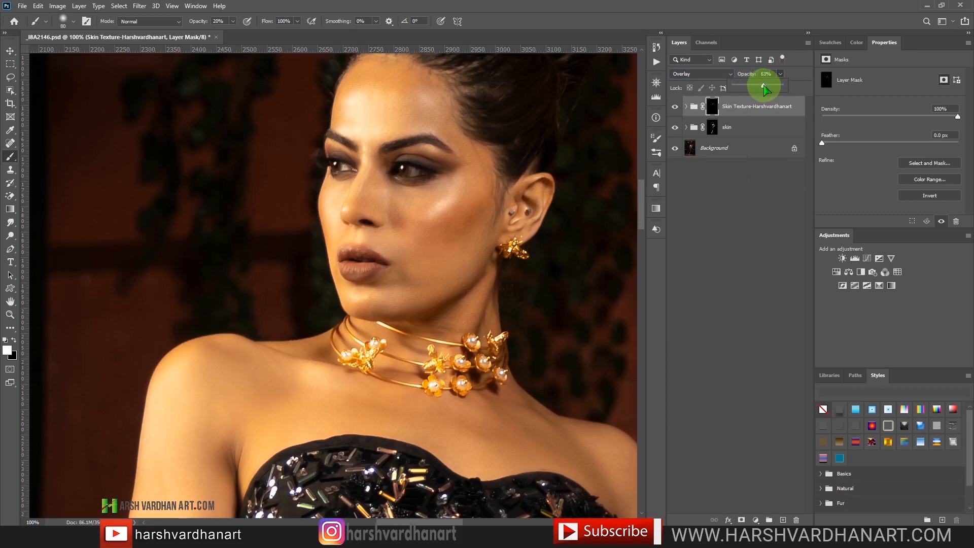
left_click(742, 115)
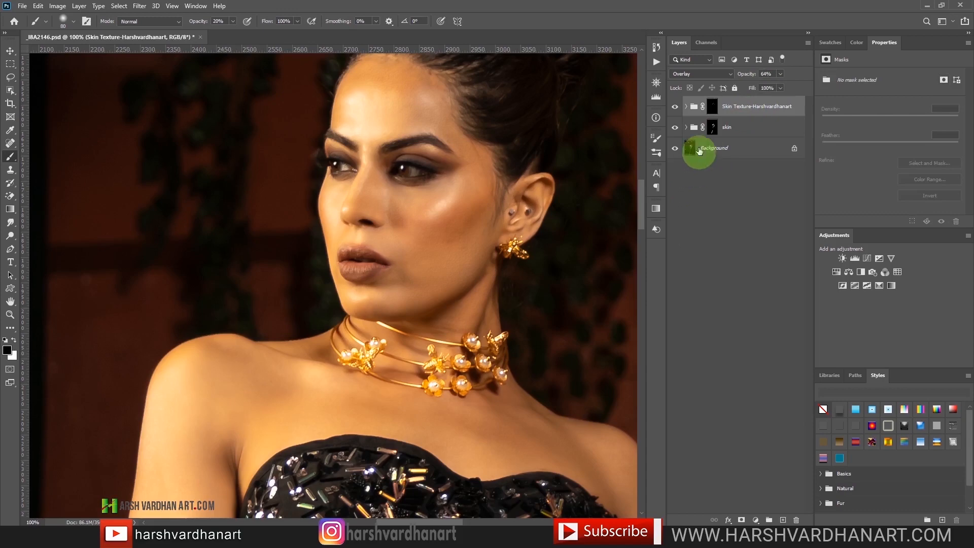
Paint black on the Skin Texture group's mask from cheek to jaw, raising the brush opacity to 50%, and save the document
left_click(711, 108)
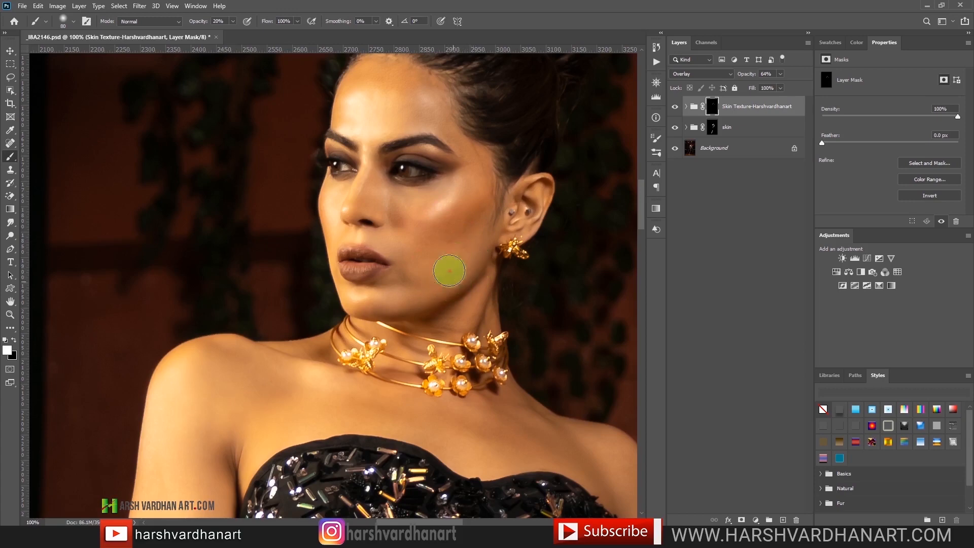
left_click(14, 341)
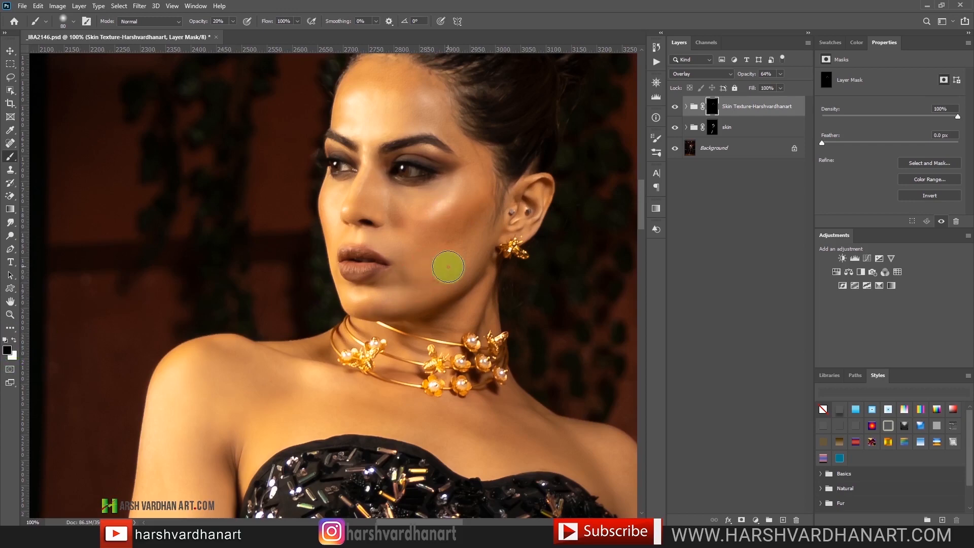
mouse_move(448, 267)
left_mouse_down()
mouse_move(474, 249)
mouse_move(464, 274)
mouse_move(442, 290)
mouse_move(476, 258)
mouse_move(420, 292)
mouse_move(449, 288)
mouse_move(477, 254)
mouse_move(469, 274)
mouse_move(431, 288)
mouse_move(452, 286)
mouse_move(474, 249)
mouse_move(424, 296)
mouse_move(401, 301)
mouse_move(444, 291)
mouse_move(452, 306)
mouse_move(440, 347)
left_mouse_up()
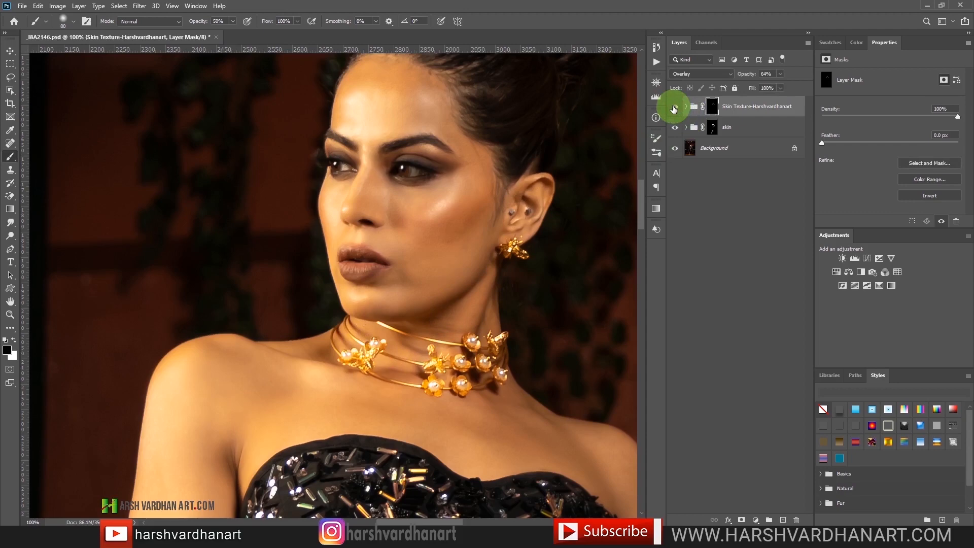
key("ctrl+s")
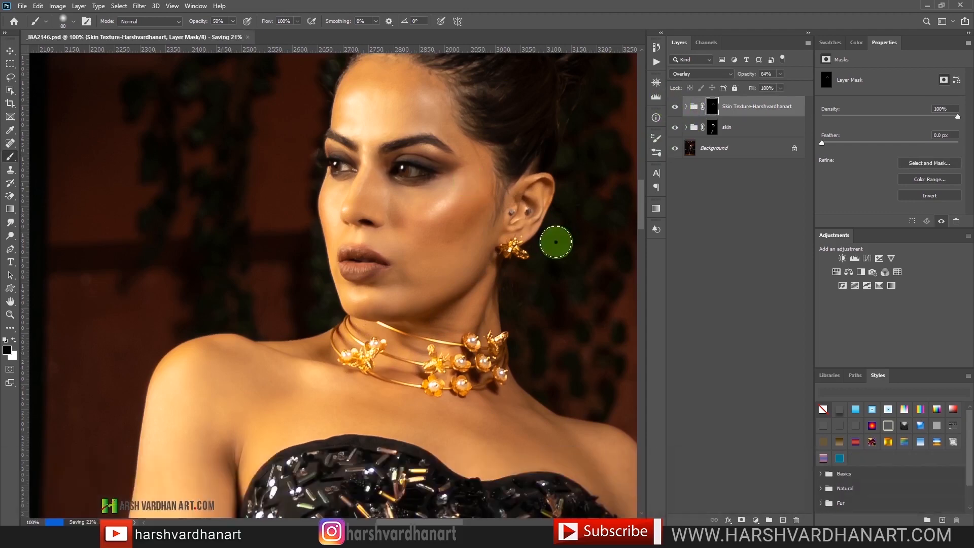